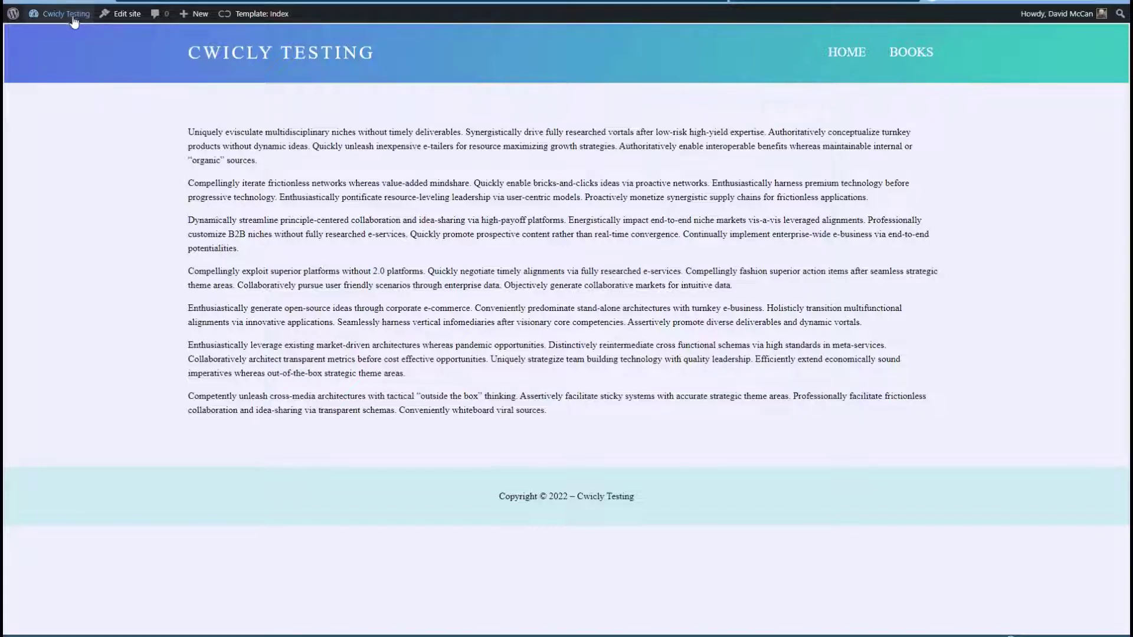
# Step: Go to the site's admin dashboard and open the Cwicly Themer templates overview
pyautogui.moveTo(74, 22)
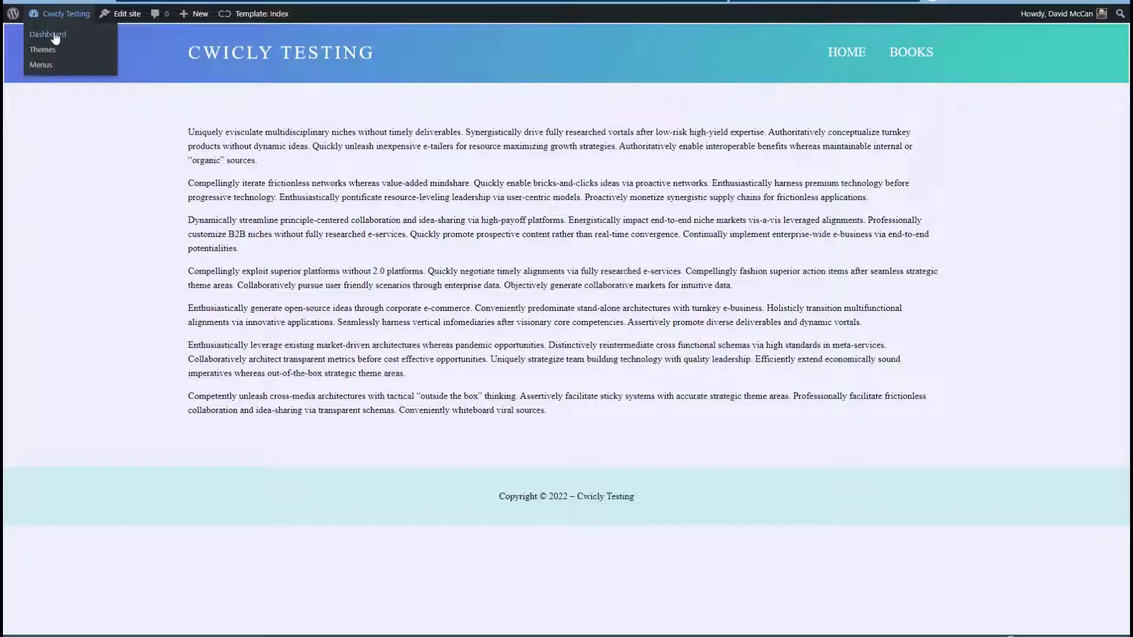
pyautogui.click(55, 35)
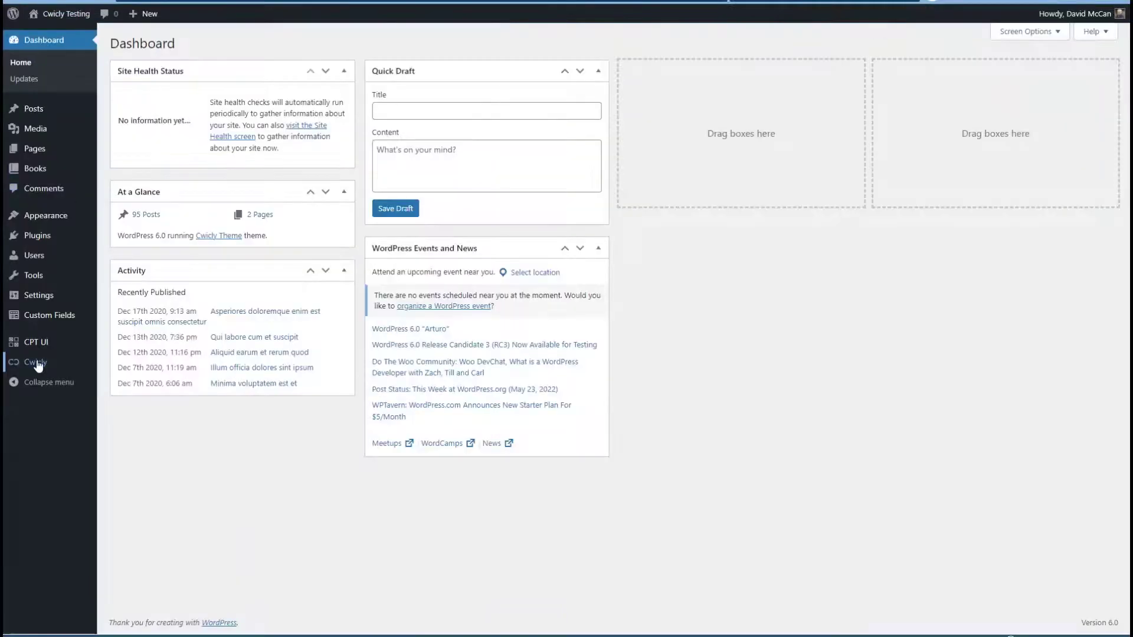
pyautogui.moveTo(35, 362)
pyautogui.click(117, 365)
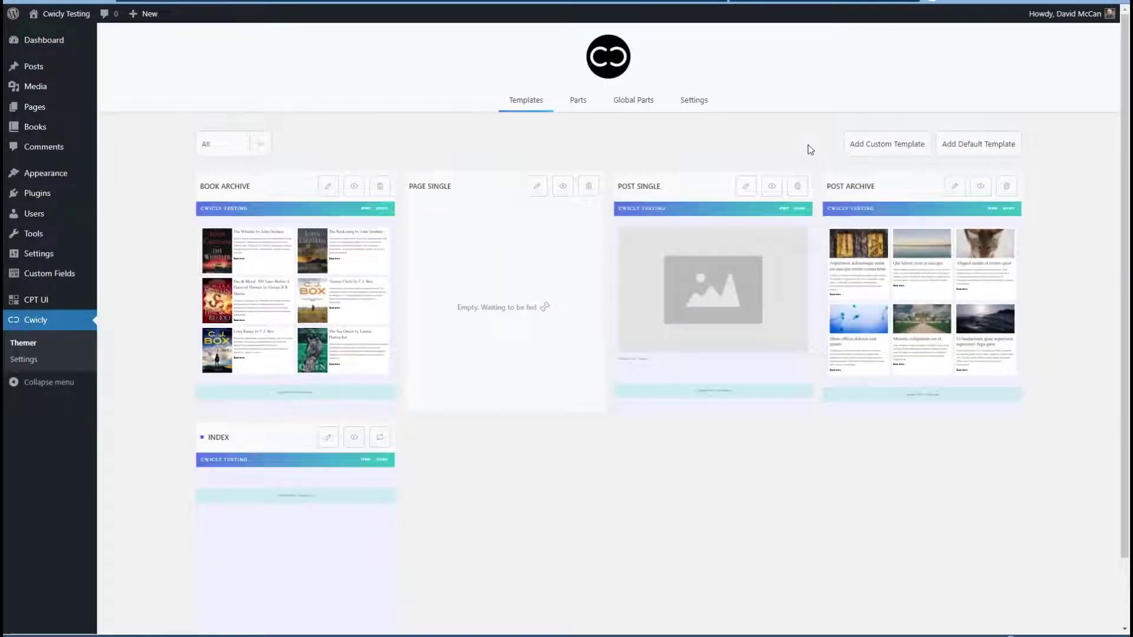
# Step: Create a custom template named "Home Page"
pyautogui.click(861, 146)
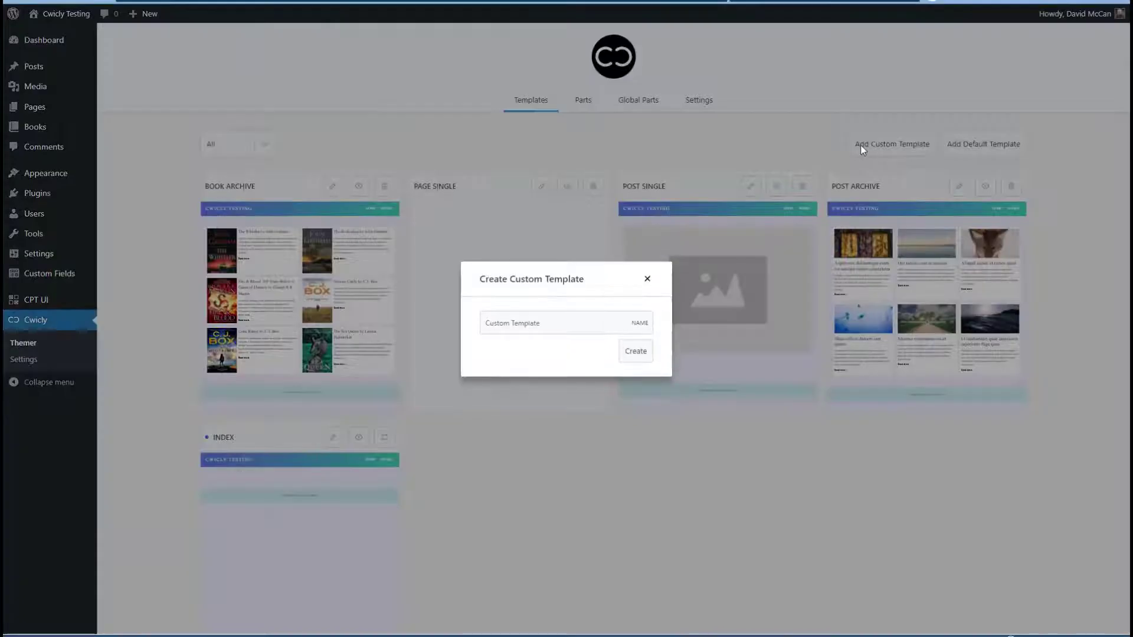
pyautogui.click(549, 322)
pyautogui.write('Home Page')
pyautogui.click(634, 357)
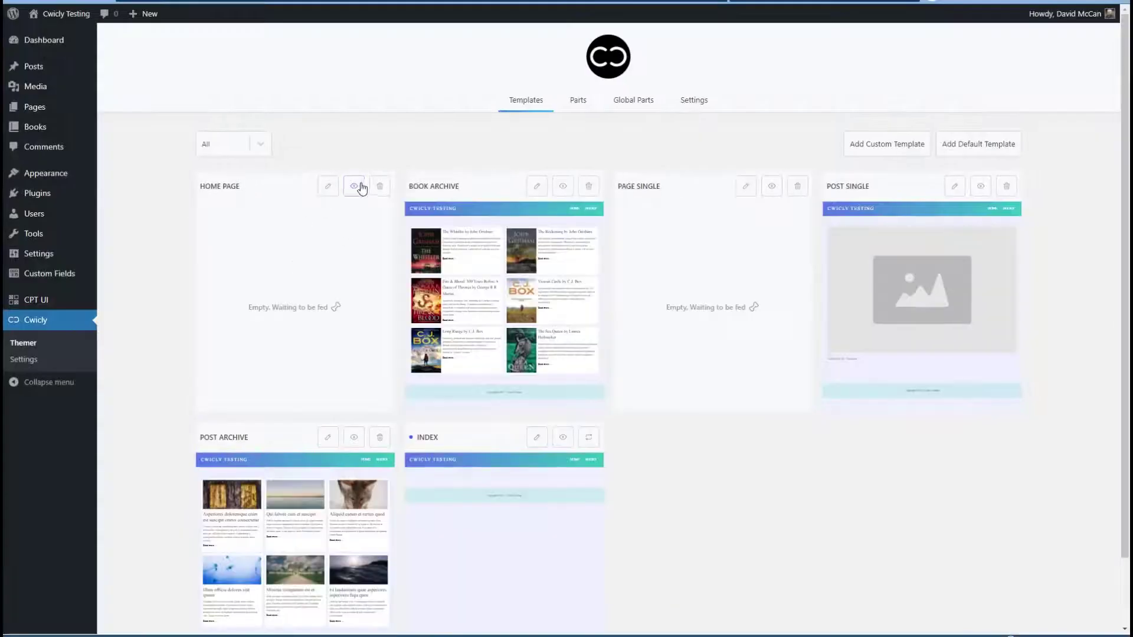
# Step: Add a visibility condition to the Home Page template: Show if, Singular, Front Page
pyautogui.click(358, 186)
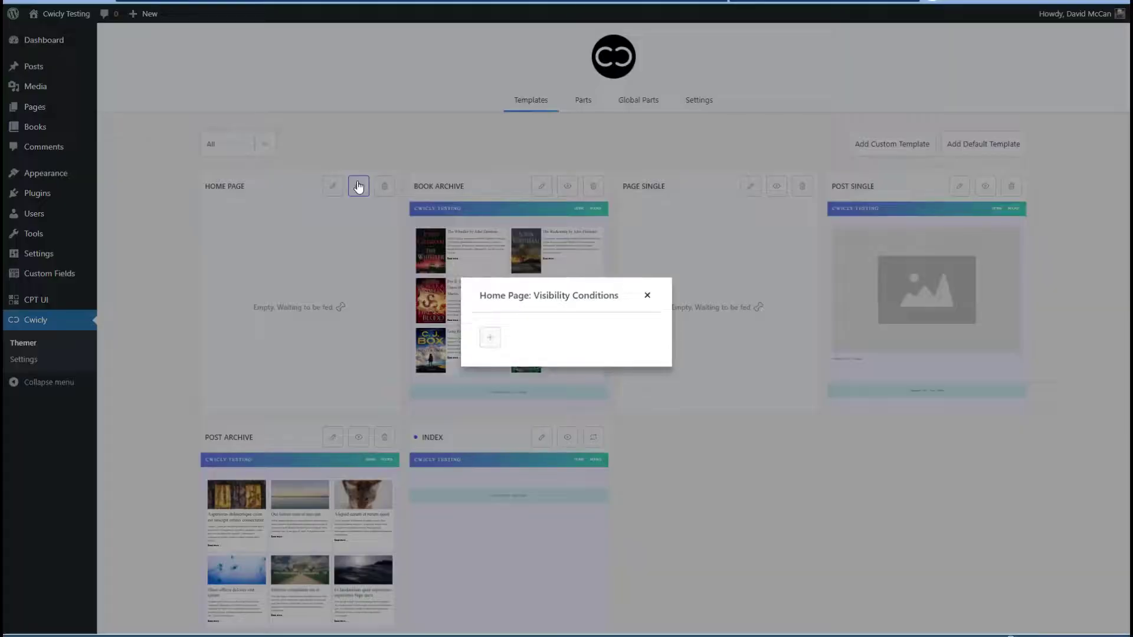
pyautogui.click(491, 334)
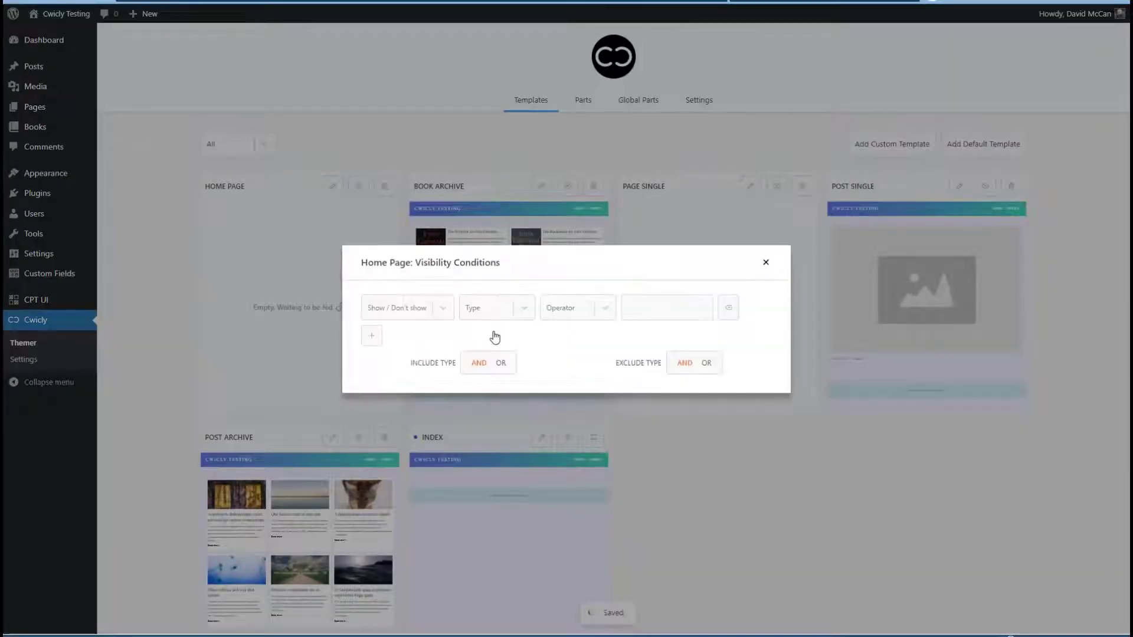
pyautogui.click(404, 312)
pyautogui.click(395, 336)
pyautogui.click(464, 312)
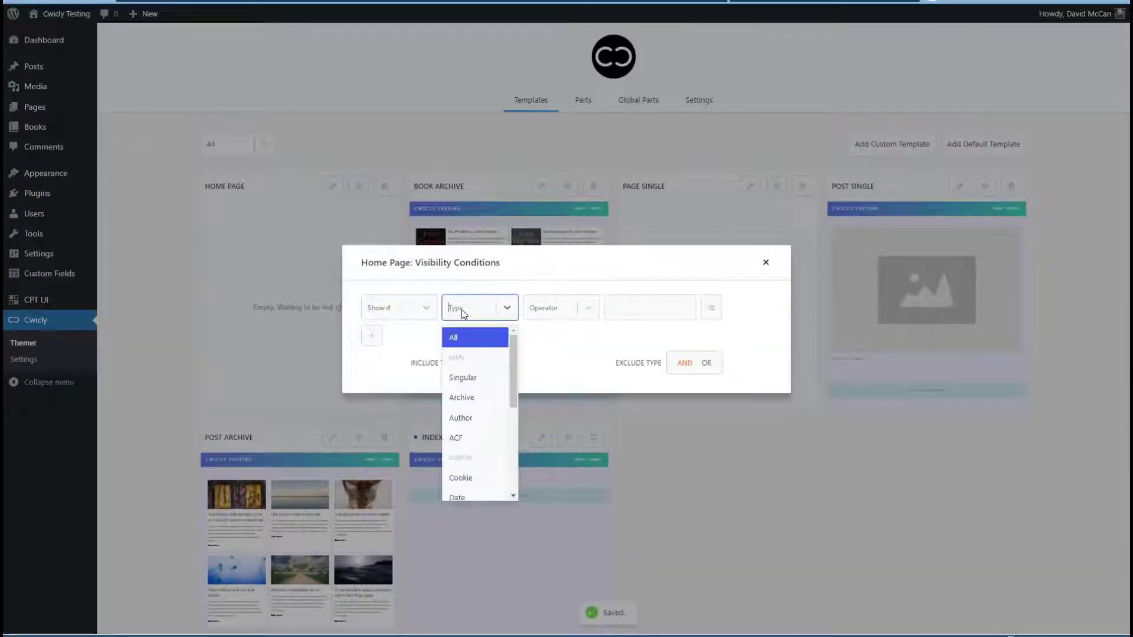
pyautogui.click(464, 377)
pyautogui.click(554, 312)
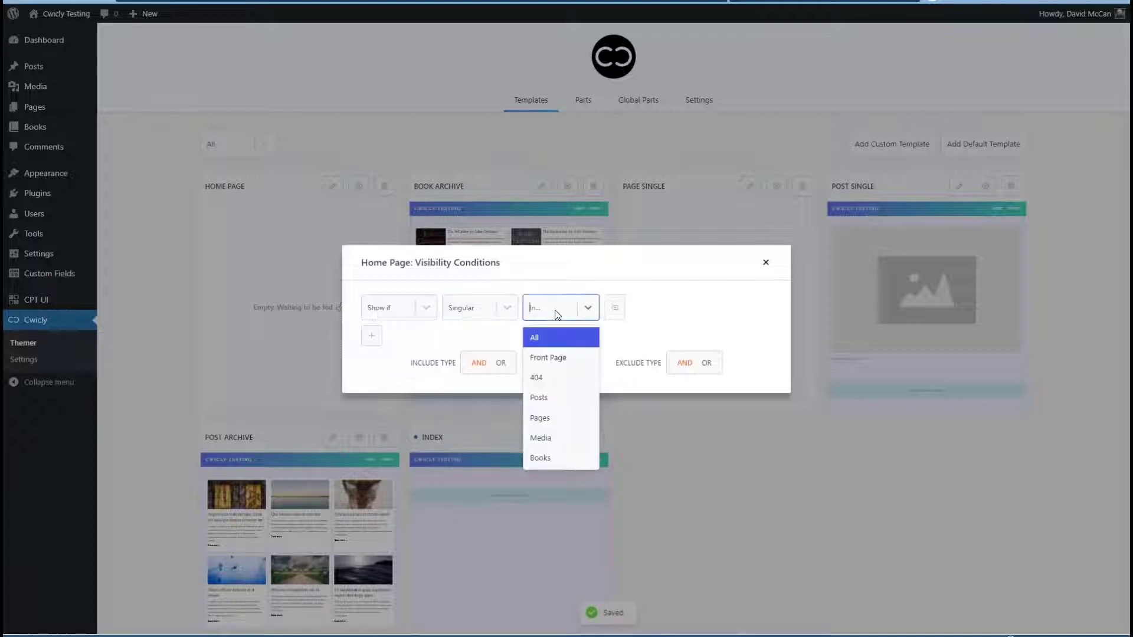
pyautogui.click(549, 358)
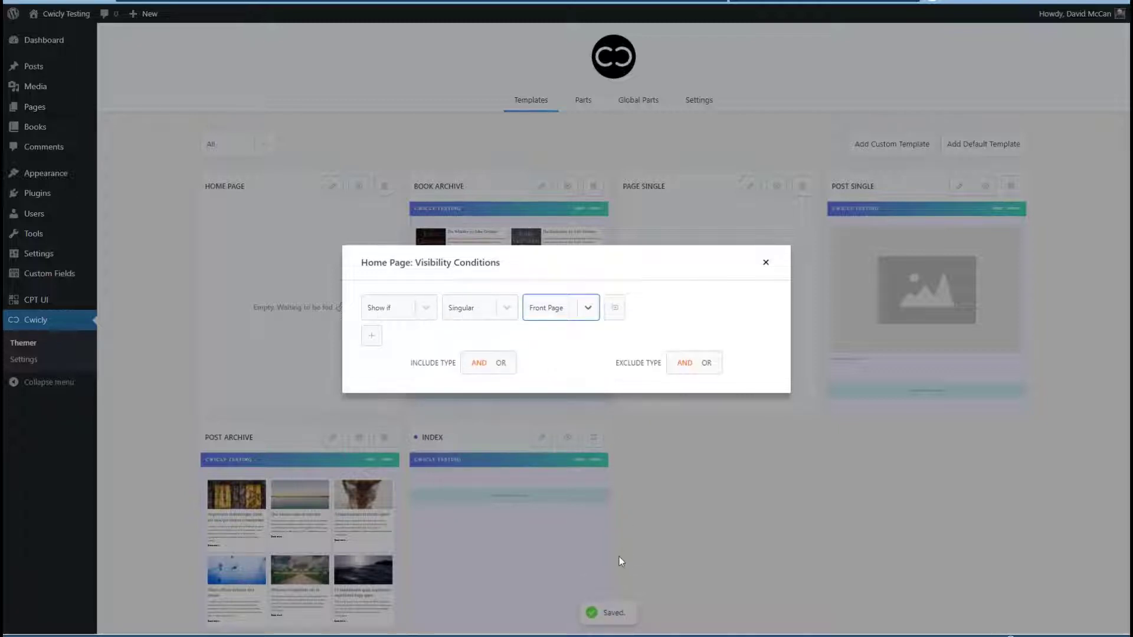
pyautogui.click(766, 266)
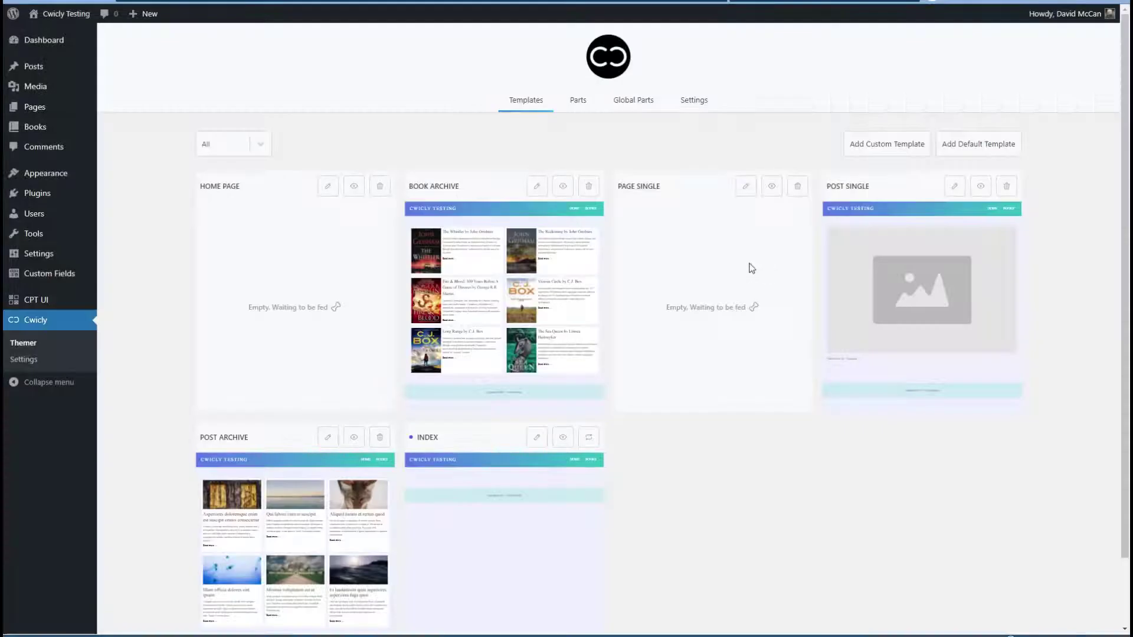
# Step: Edit the Home Page template with the admin sidebar collapsed, and insert the existing "header" template part
pyautogui.click(325, 187)
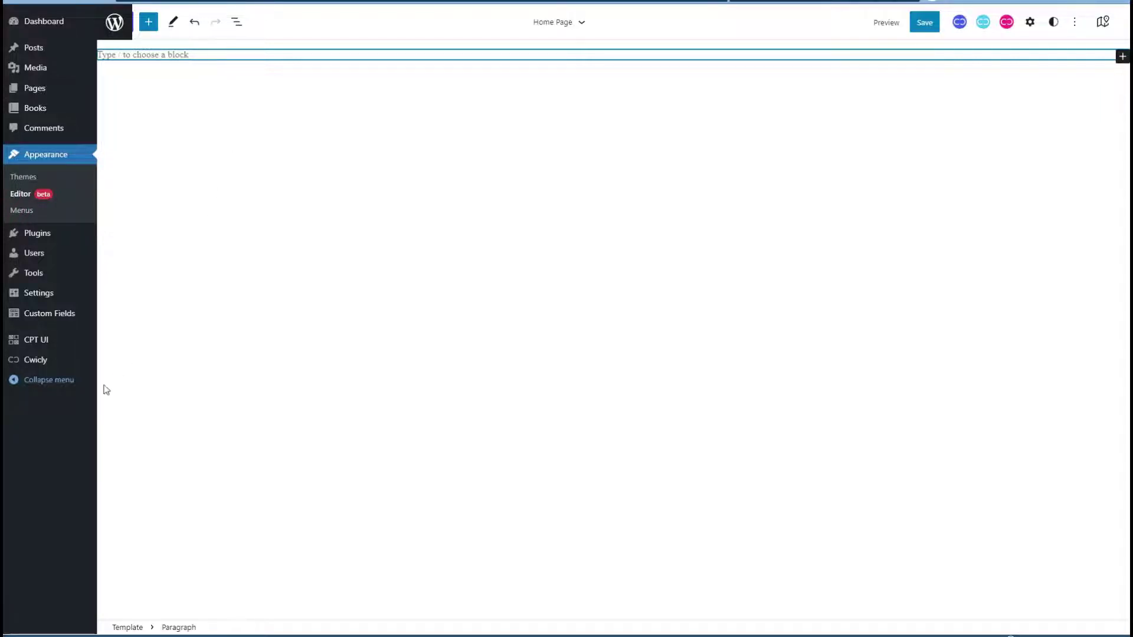
pyautogui.click(18, 383)
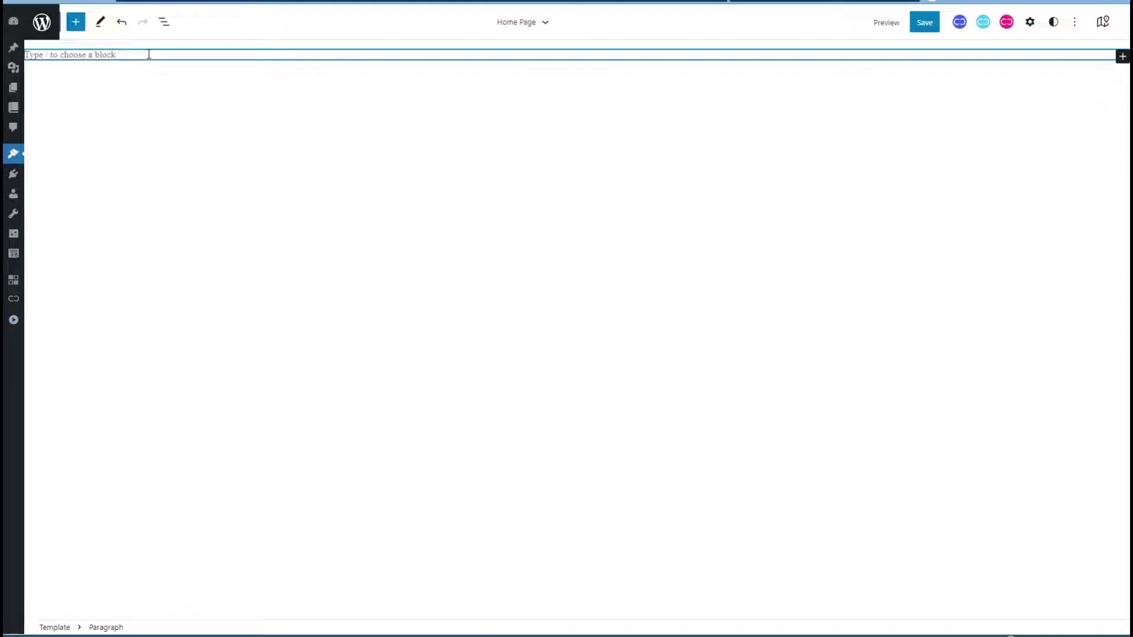
pyautogui.write('/')
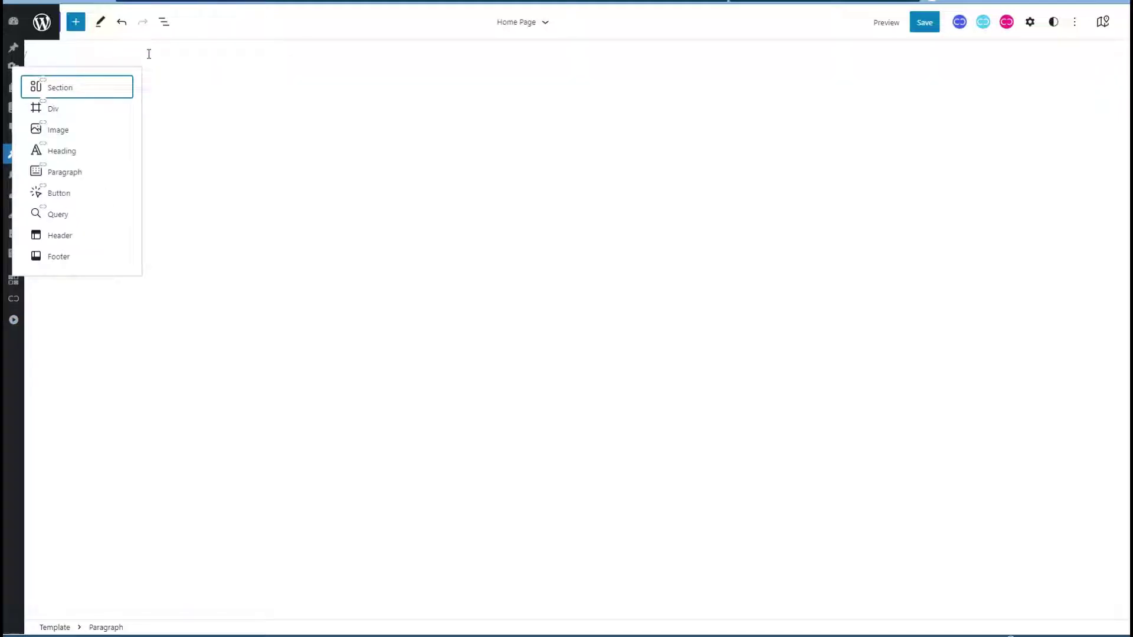
pyautogui.click(56, 236)
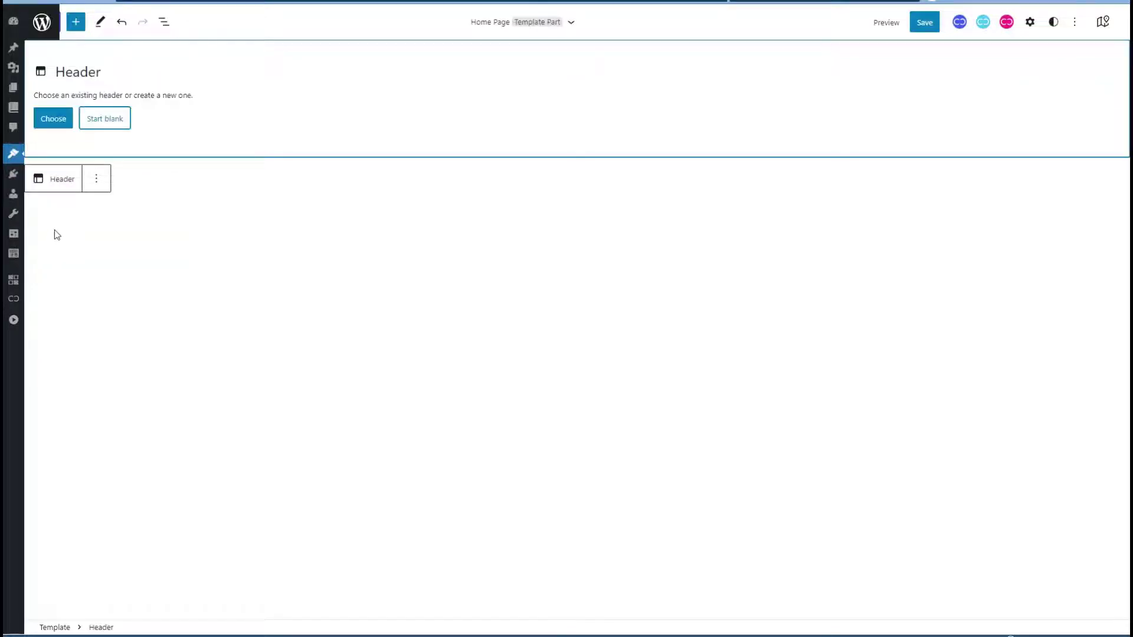
pyautogui.click(52, 121)
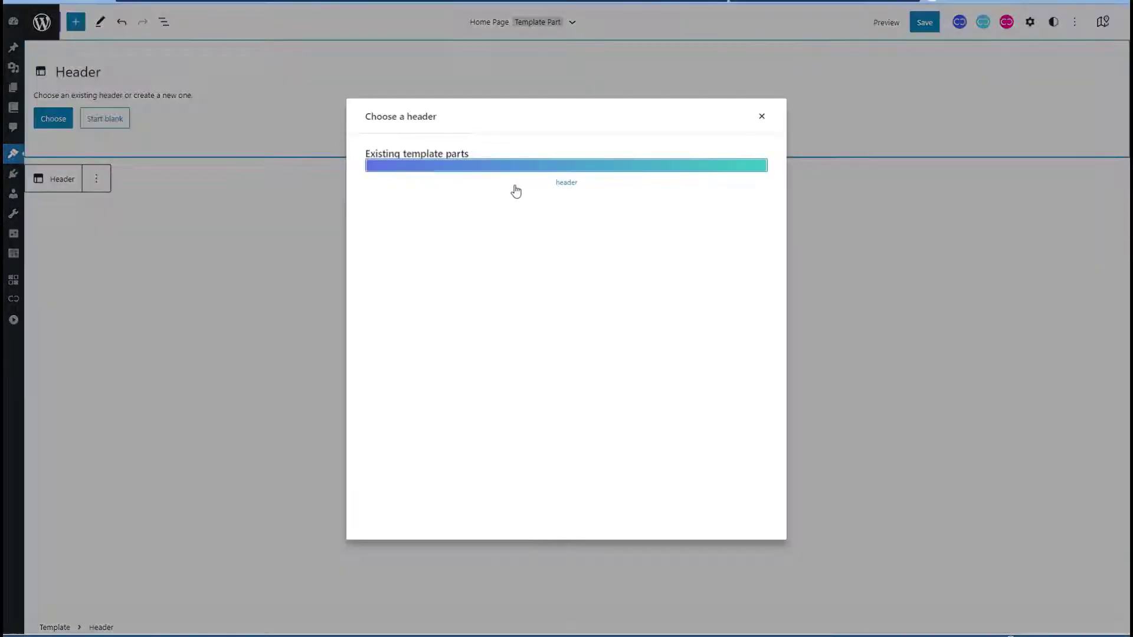
pyautogui.click(518, 187)
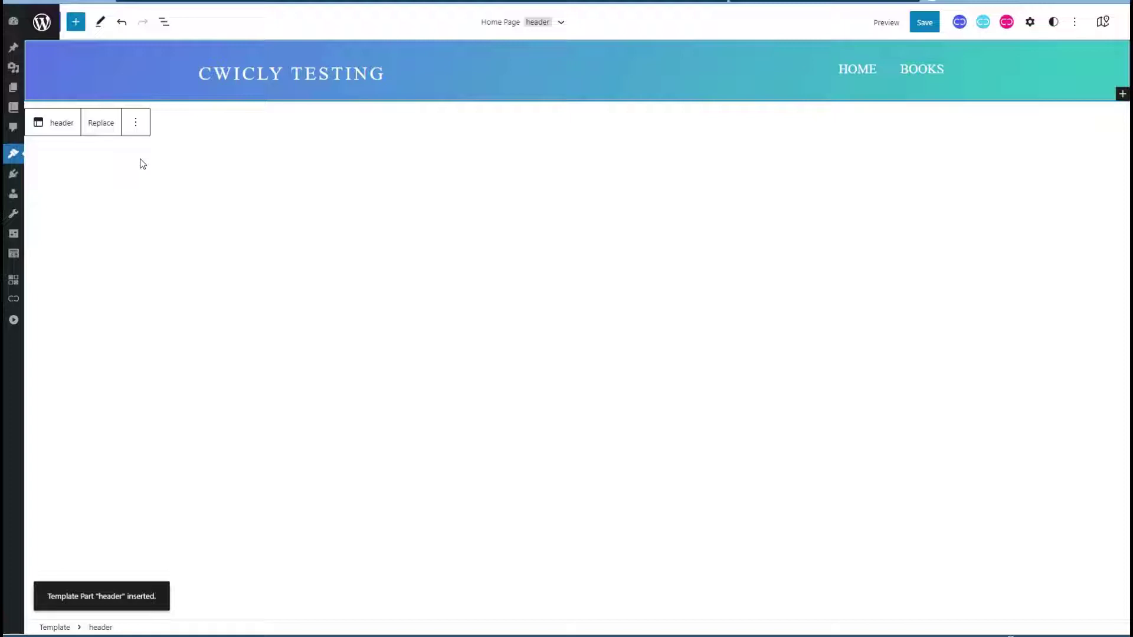
# Step: Insert the existing "footer" template part below the header
pyautogui.click(943, 171)
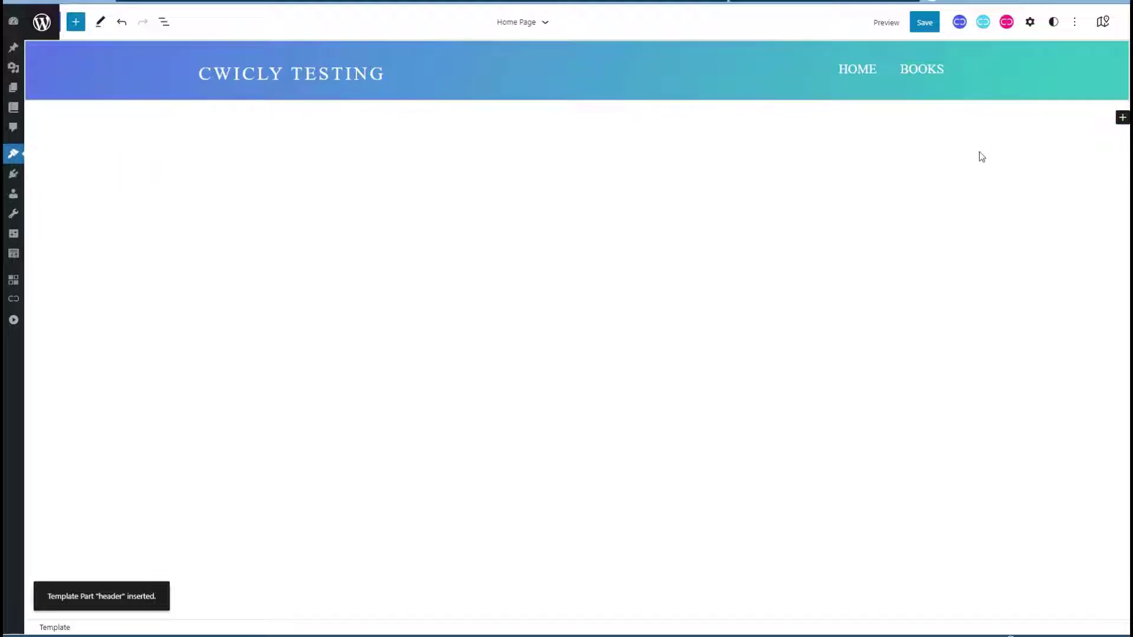
pyautogui.click(1122, 119)
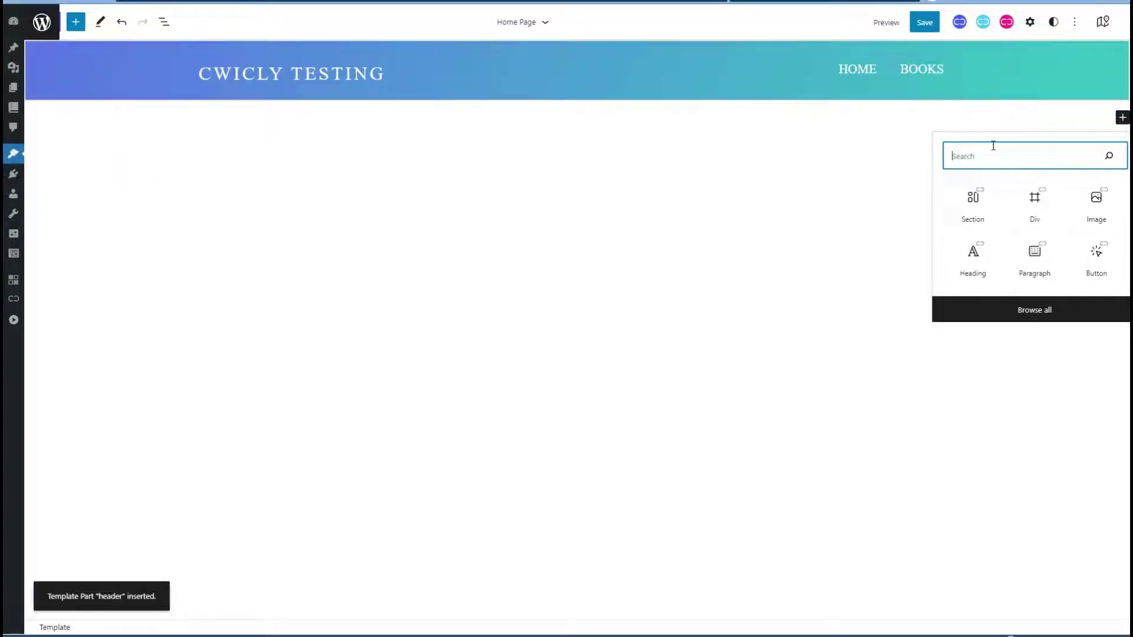
pyautogui.write('footer')
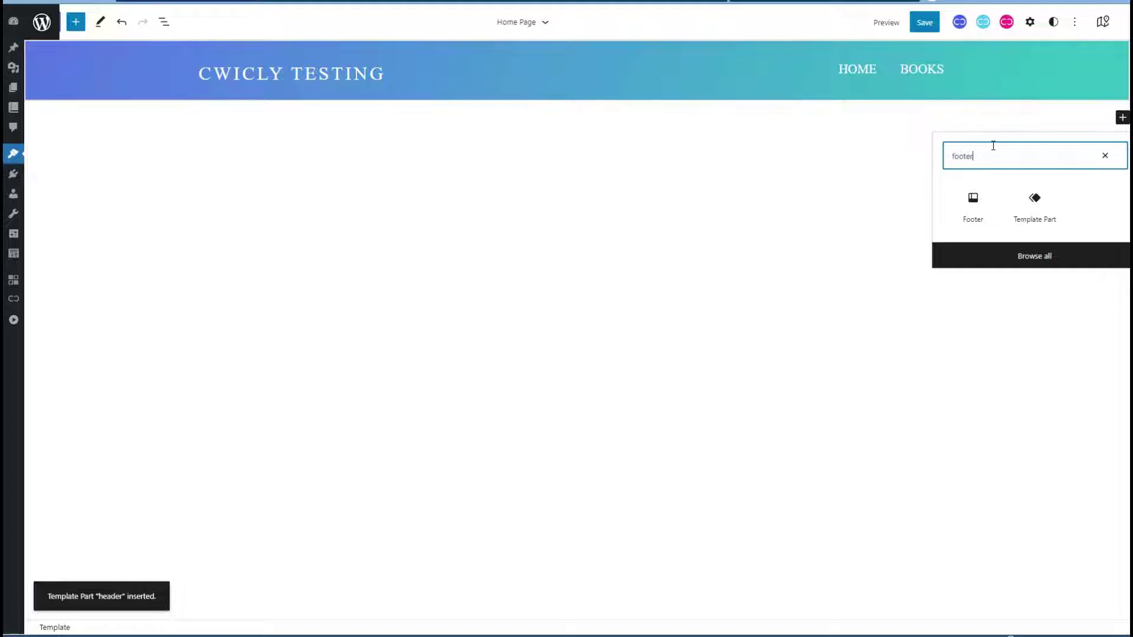
pyautogui.click(973, 204)
pyautogui.click(54, 179)
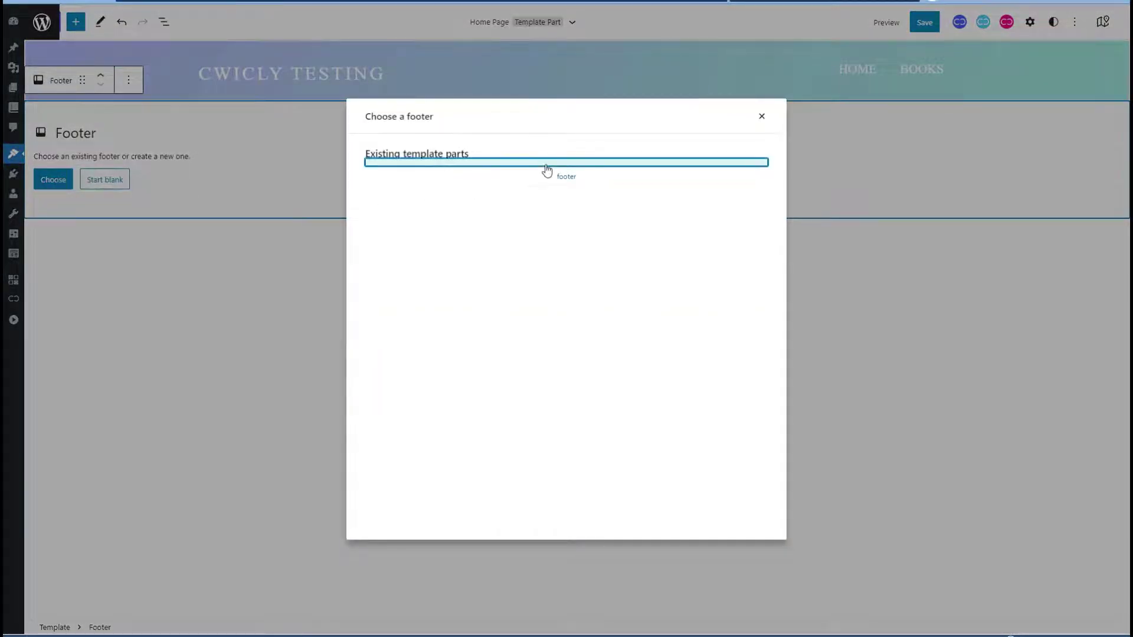
pyautogui.click(547, 171)
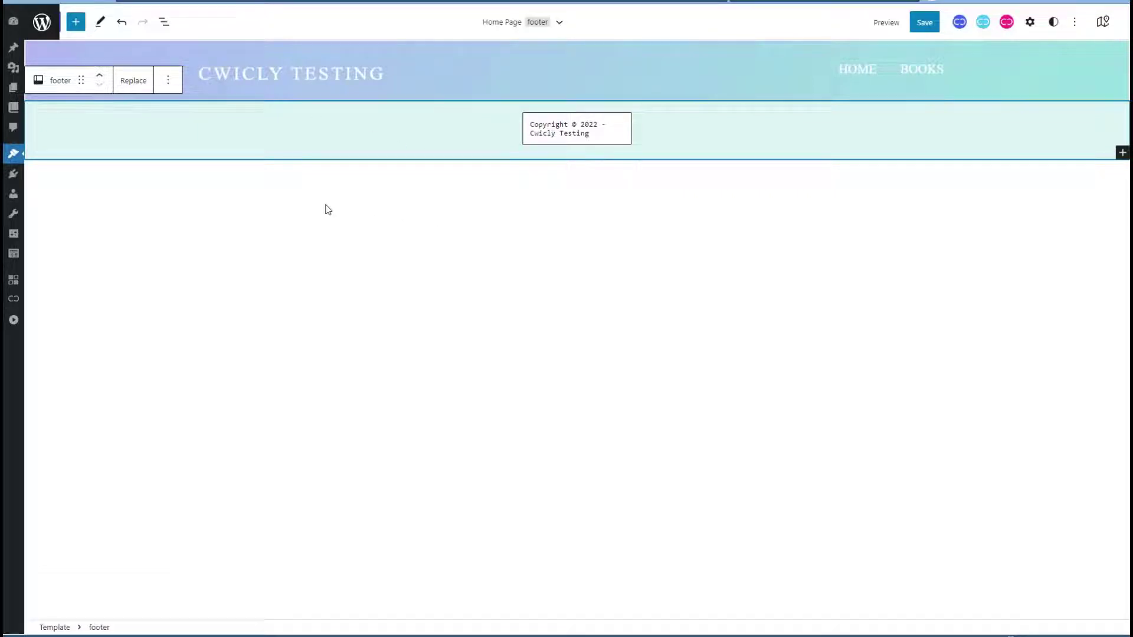
# Step: Add a Cwicly Section block between the header and the footer
pyautogui.click(75, 22)
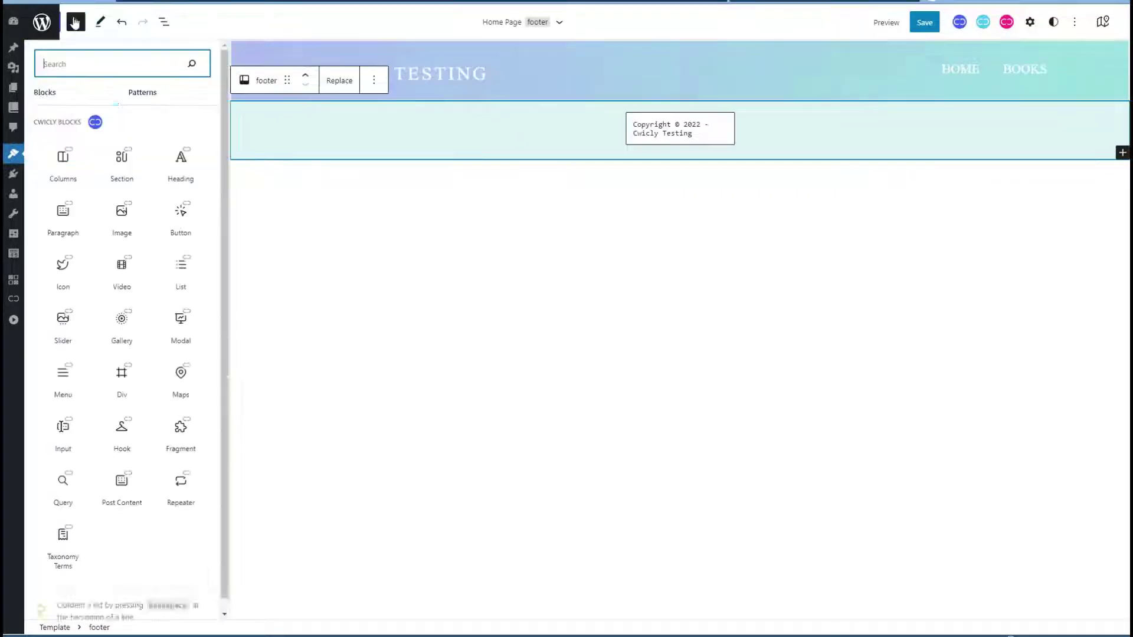
pyautogui.moveTo(122, 173)
pyautogui.moveTo(131, 158); pyautogui.dragTo(300, 146)
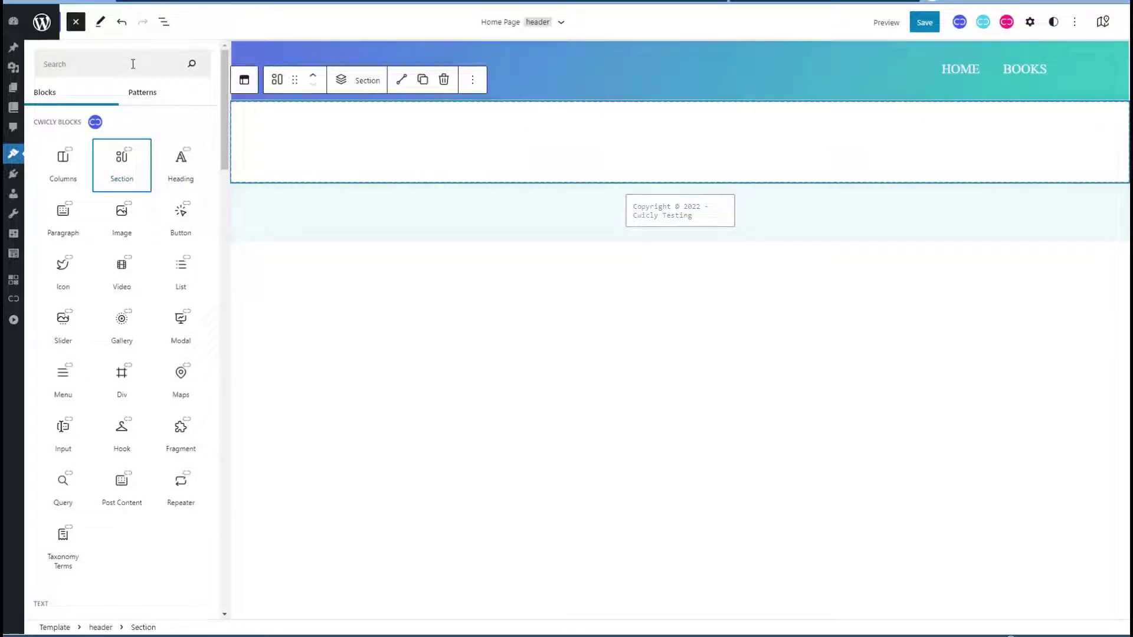
pyautogui.click(75, 22)
# Step: Move the new Section out of the header in the block list so it sits at top level above the footer
pyautogui.click(164, 23)
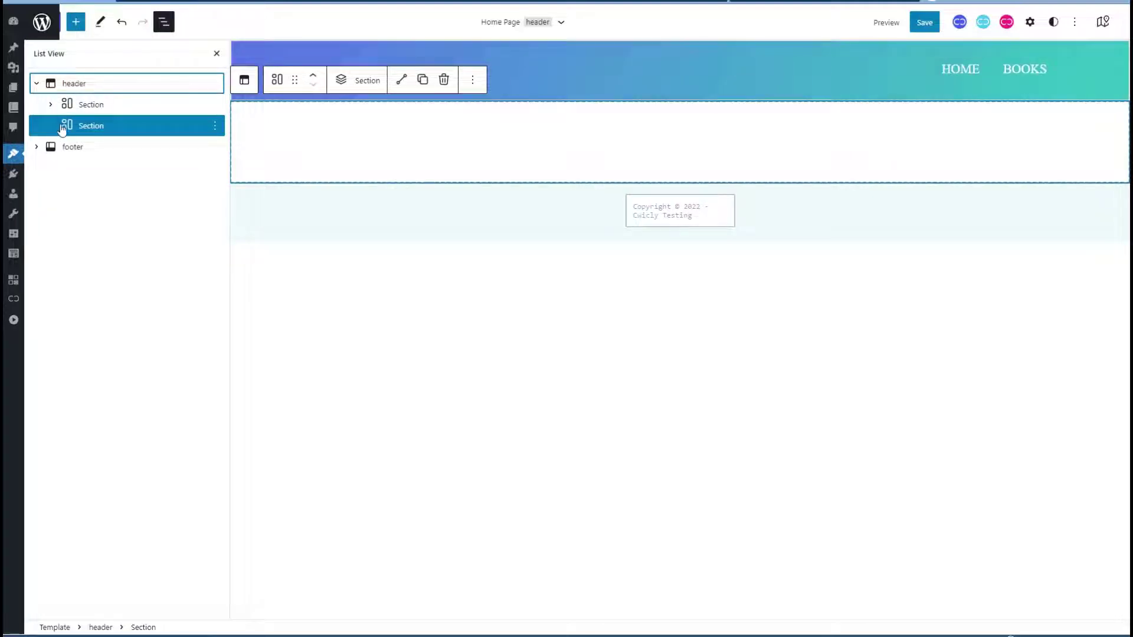
pyautogui.click(68, 125)
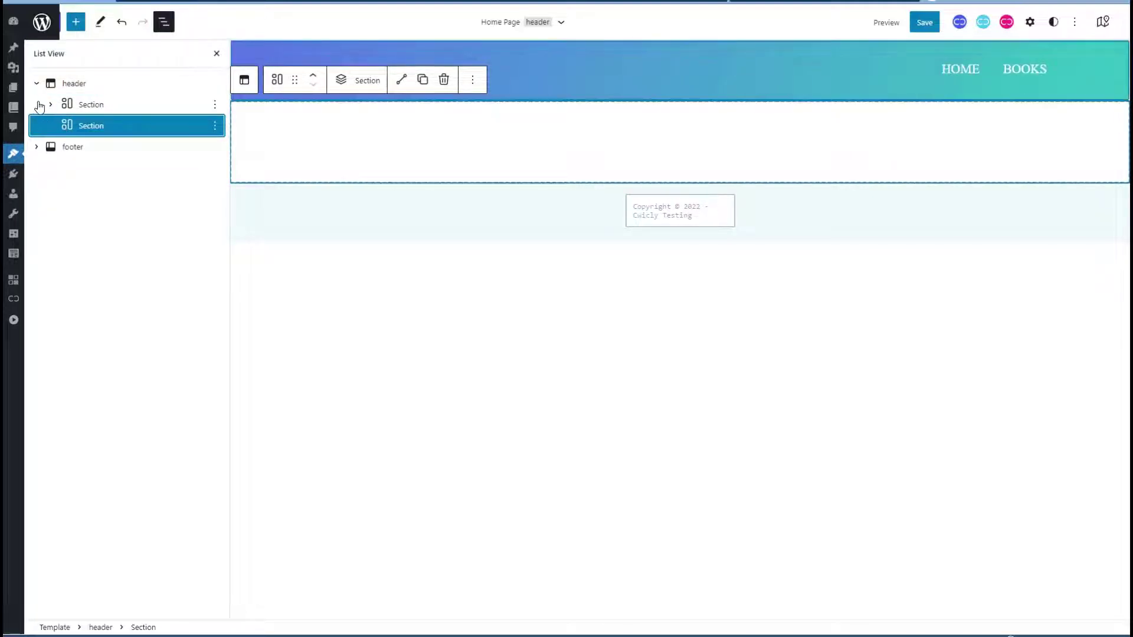
pyautogui.moveTo(67, 127)
pyautogui.mouseDown()
pyautogui.moveTo(44, 115)
pyautogui.moveTo(63, 116)
pyautogui.moveTo(52, 121)
pyautogui.mouseUp()
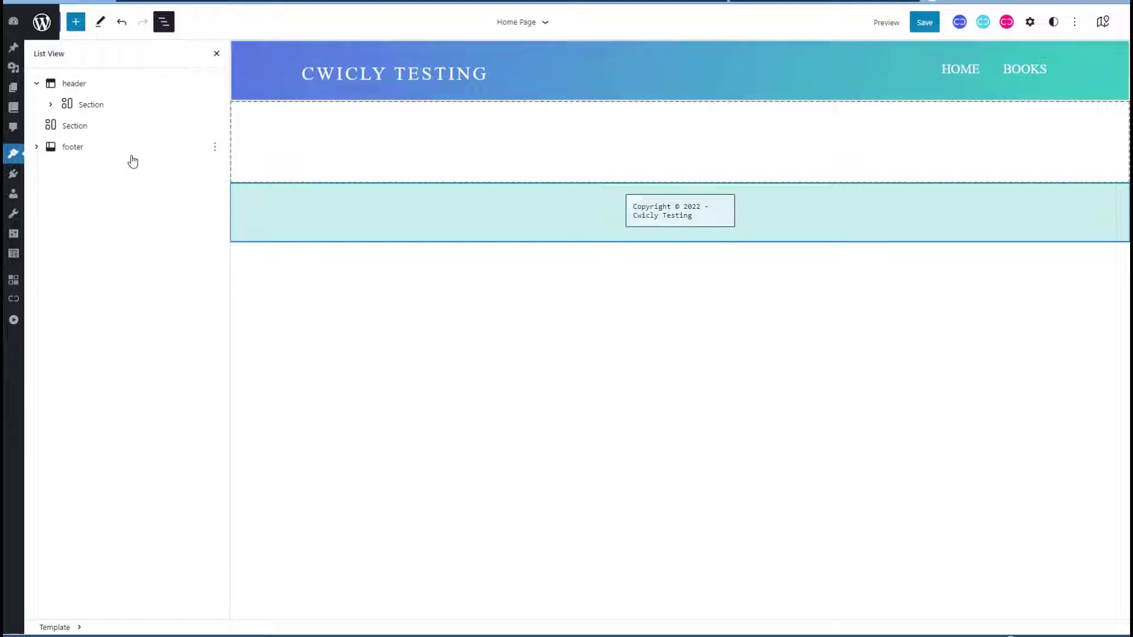
pyautogui.click(37, 83)
# Step: Check the new Section's padding and sizing settings and assign it the global class "backgroundblue"
pyautogui.click(366, 140)
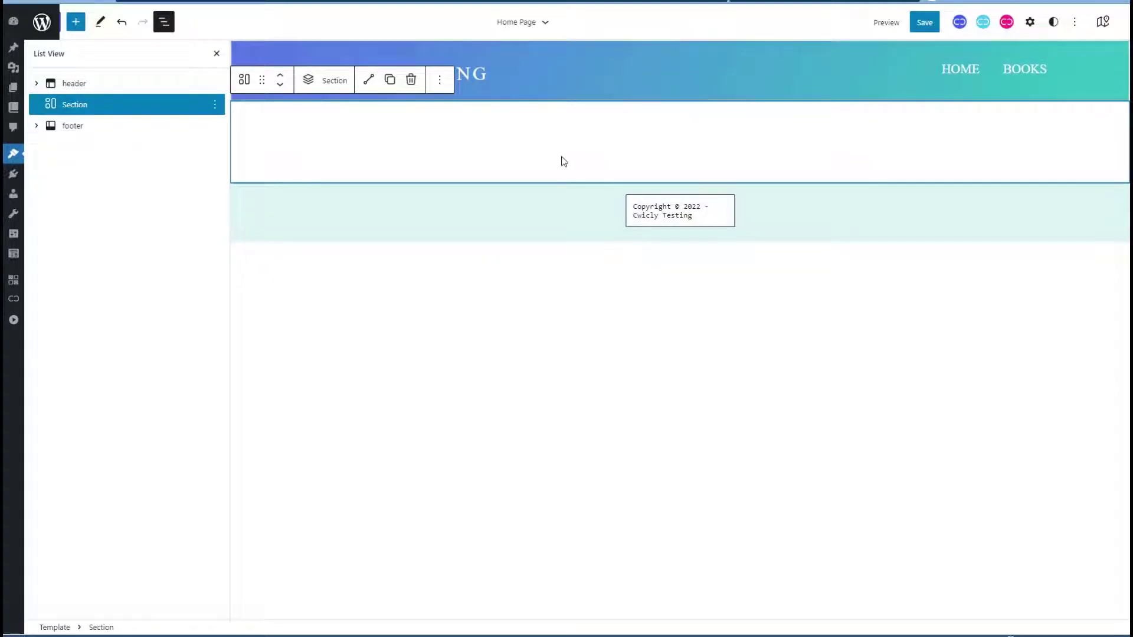
pyautogui.click(1028, 22)
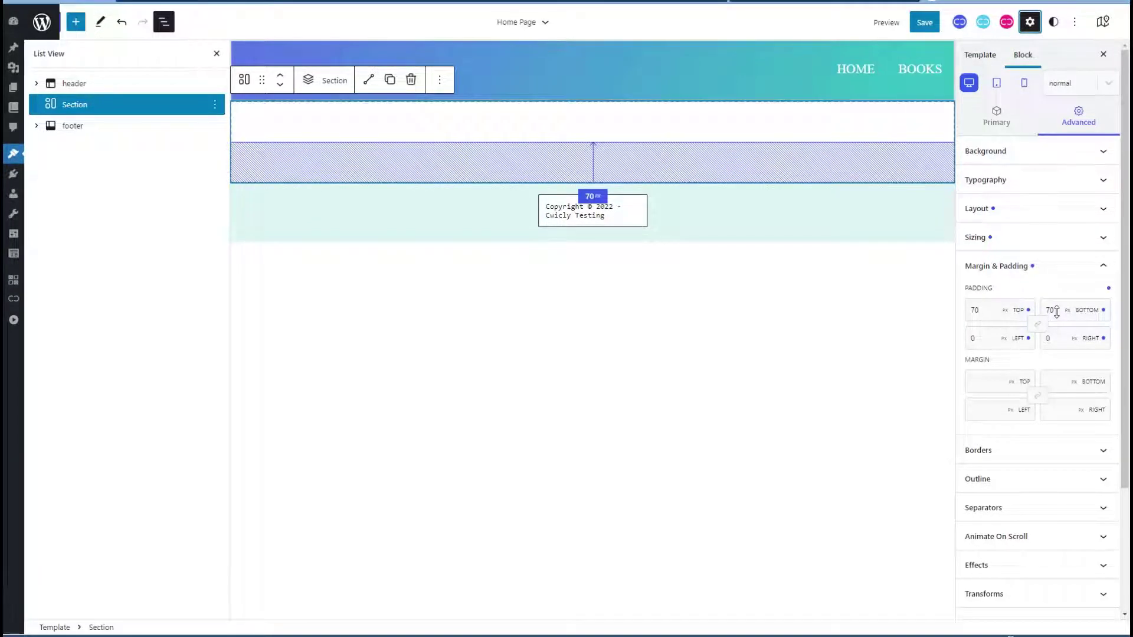
pyautogui.click(1092, 239)
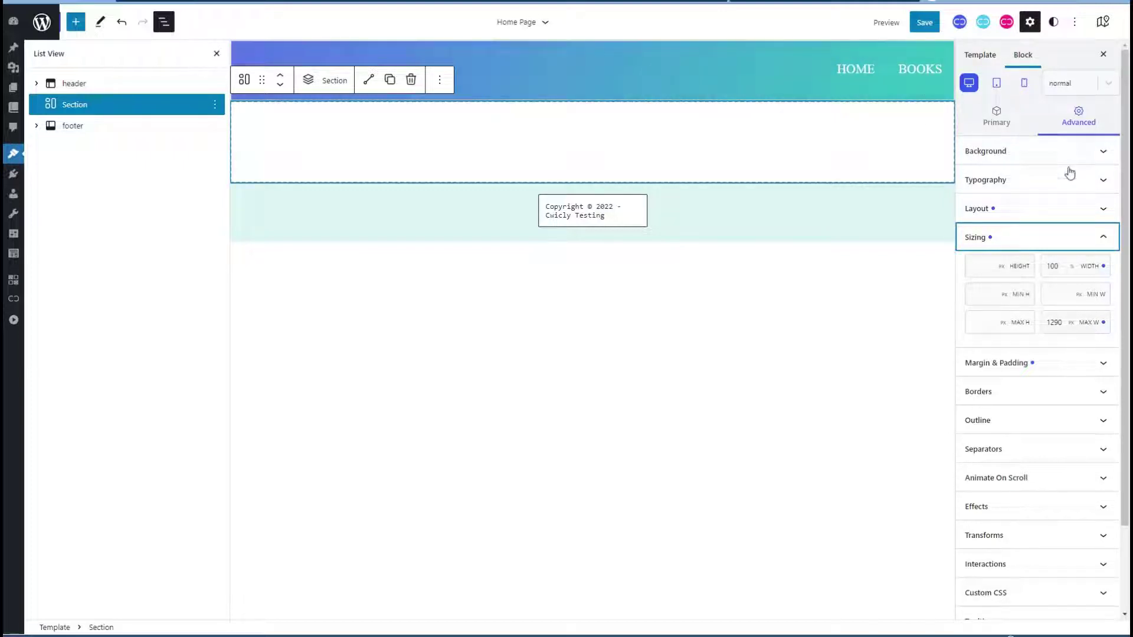
pyautogui.click(991, 120)
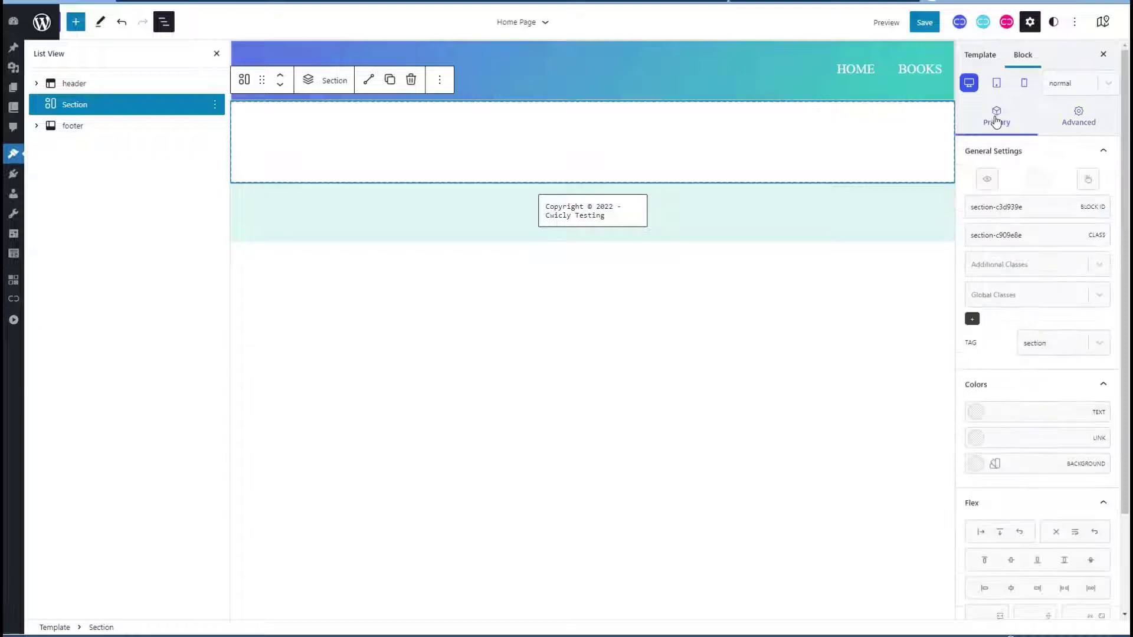
pyautogui.click(1011, 297)
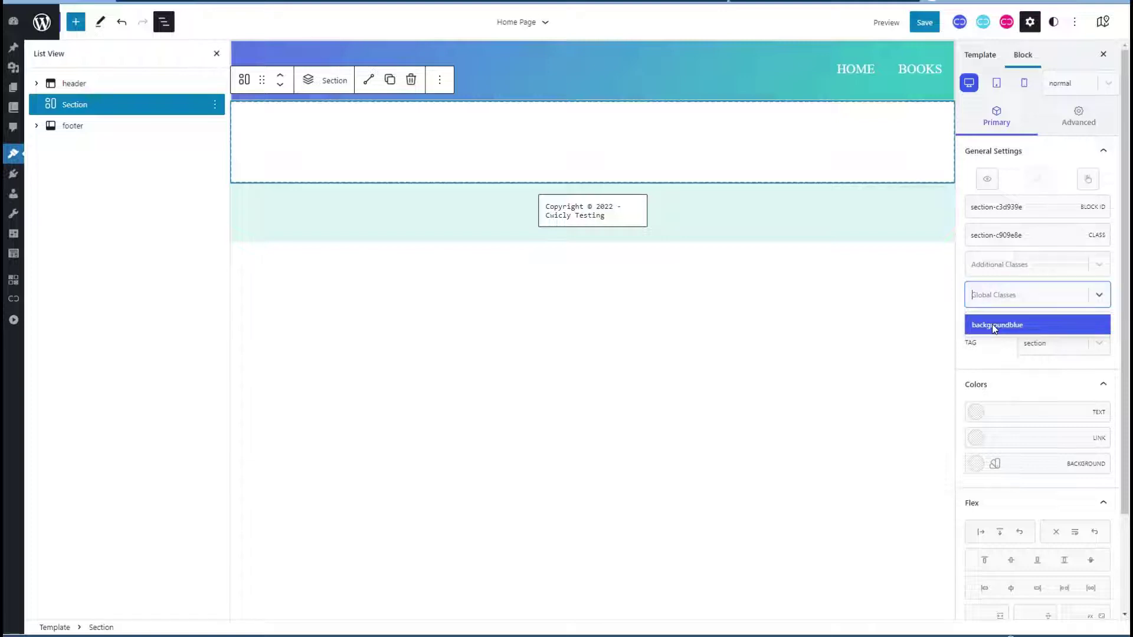
pyautogui.click(993, 324)
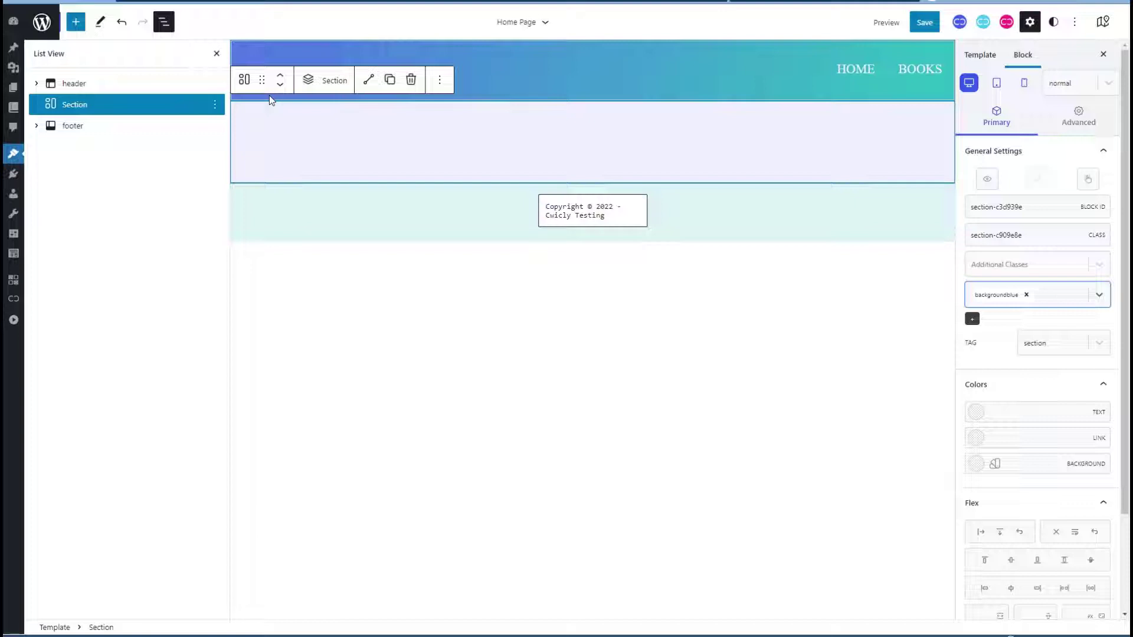
# Step: Add a Cwicly Query block inside the Section
pyautogui.click(309, 80)
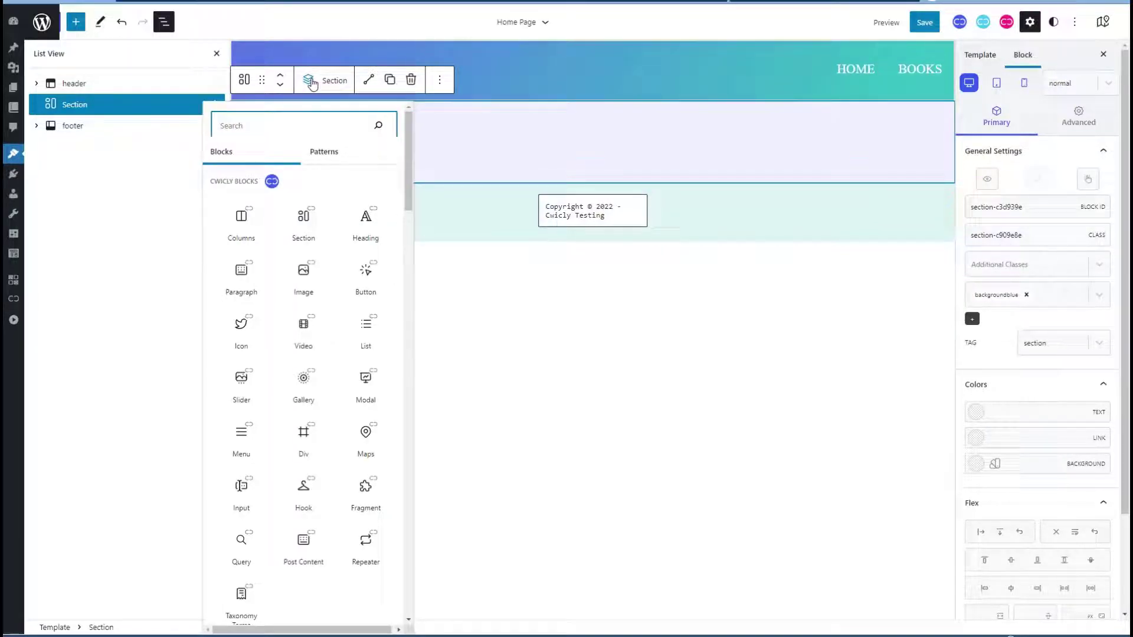
pyautogui.click(240, 544)
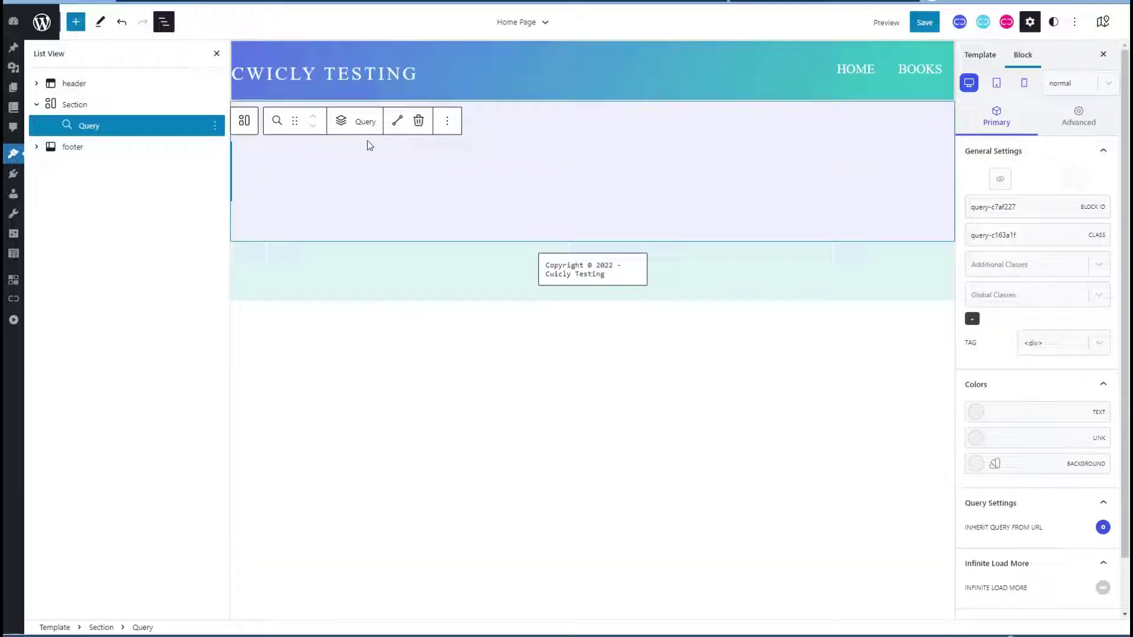
# Step: Add a Cwicly Query Template inside the Query and nest a Div block inside that template
pyautogui.click(341, 122)
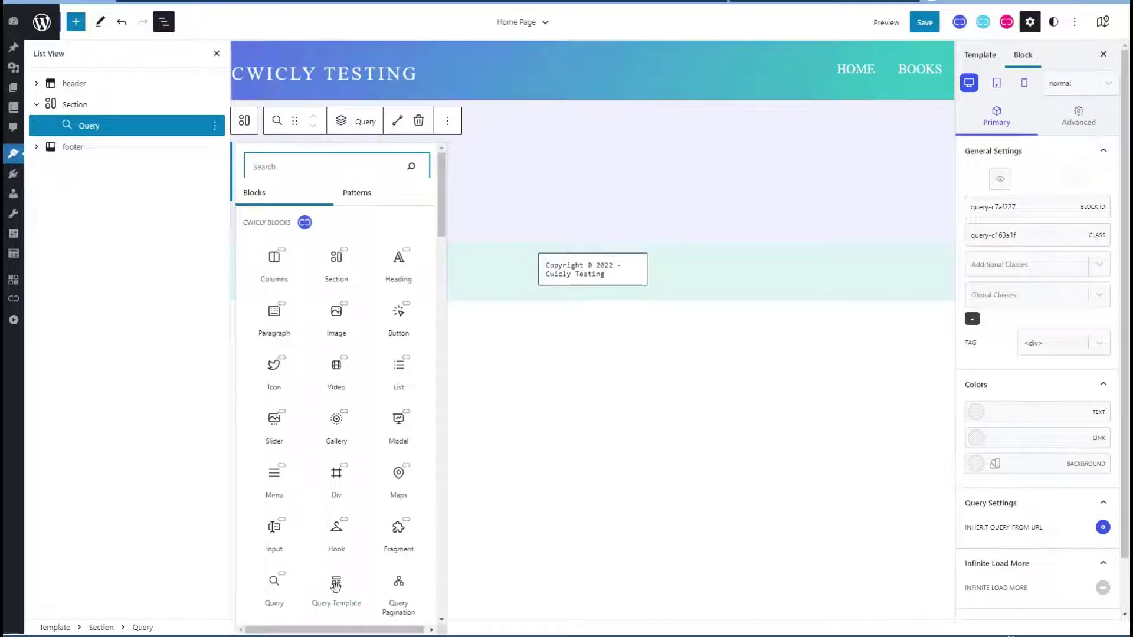
pyautogui.click(336, 585)
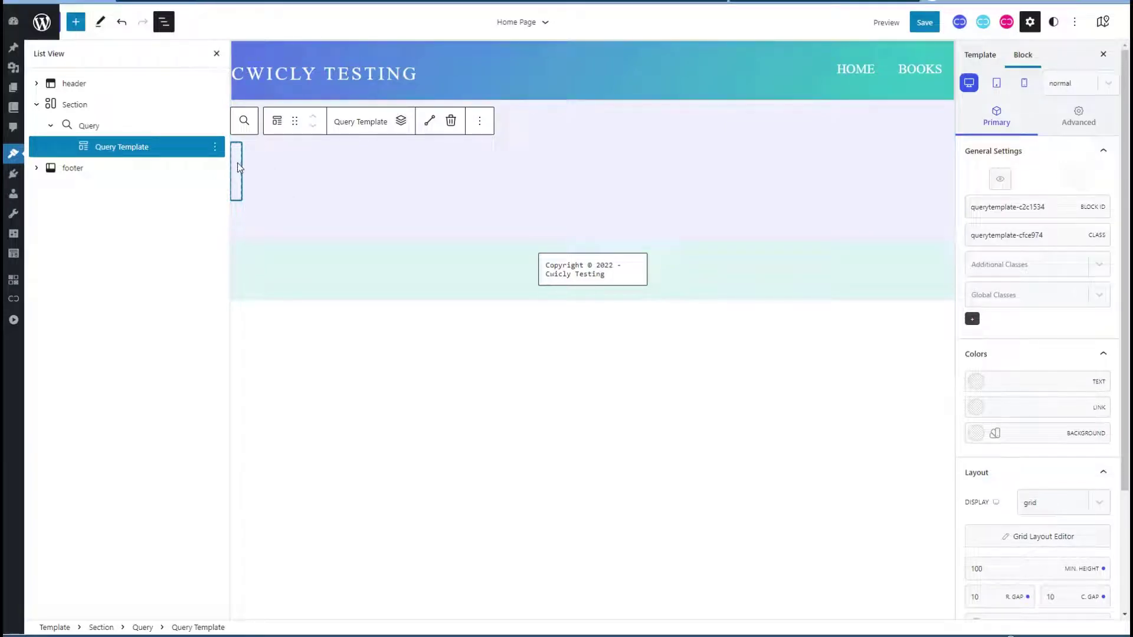
pyautogui.click(400, 122)
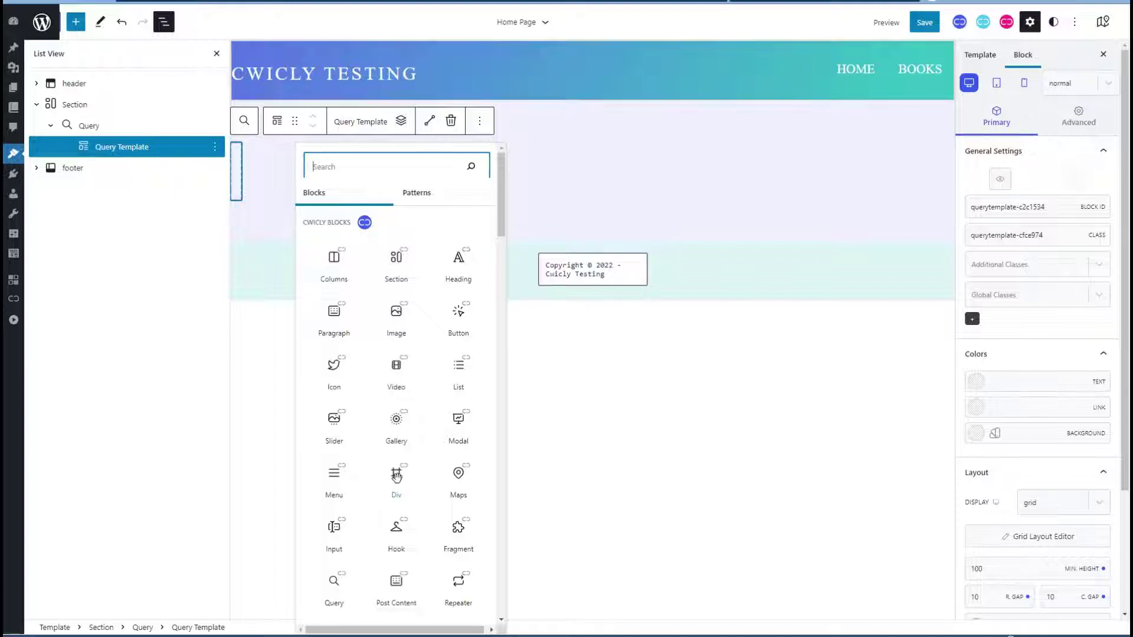
pyautogui.click(396, 477)
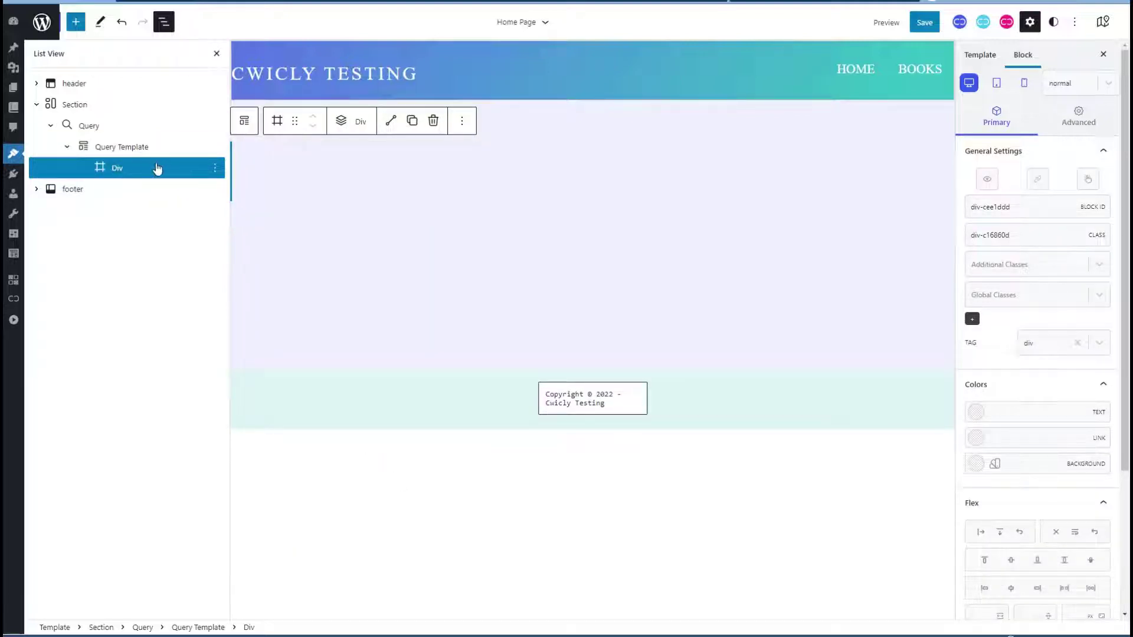
# Step: Add an Image block inside the Div and set its source to the dynamic WordPress Featured Image
pyautogui.click(341, 122)
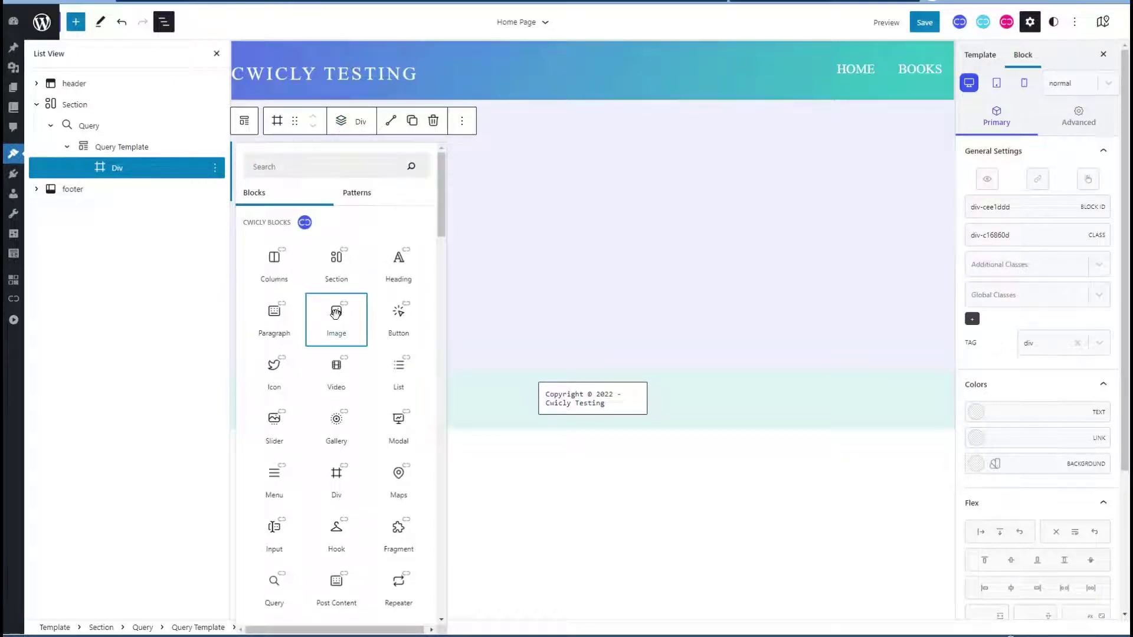
pyautogui.click(337, 316)
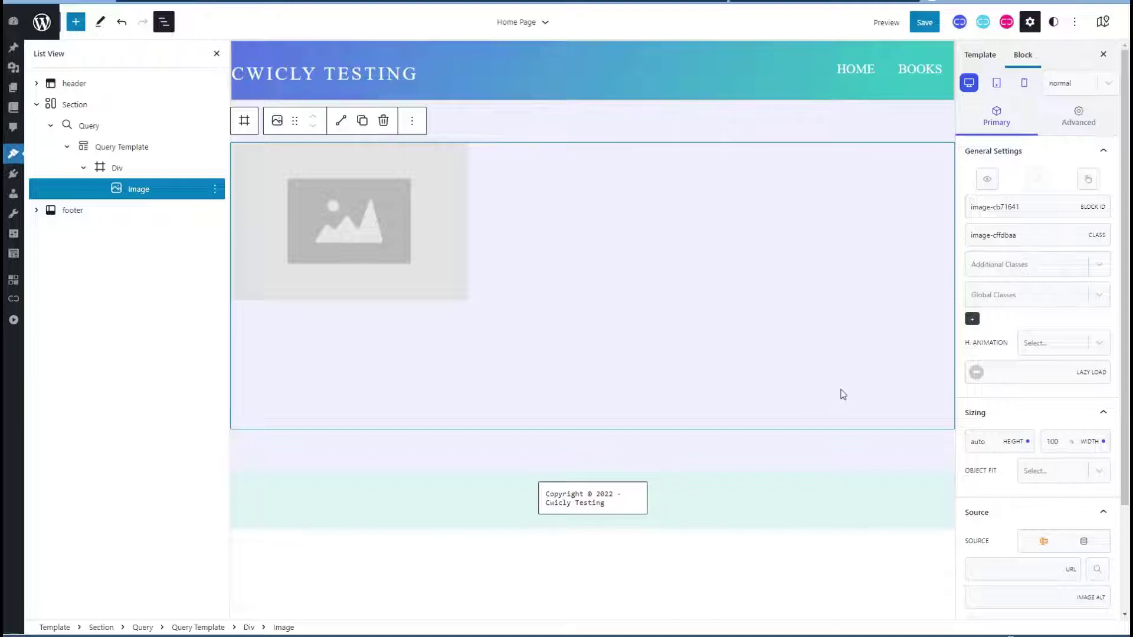
pyautogui.click(1084, 540)
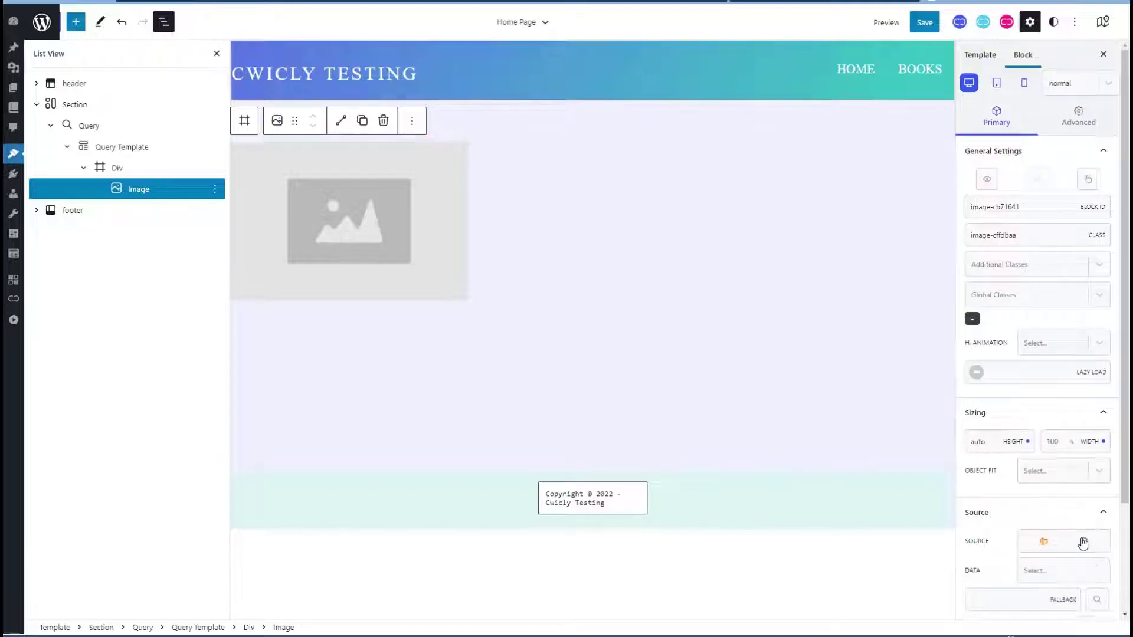
pyautogui.click(1067, 571)
pyautogui.click(1056, 597)
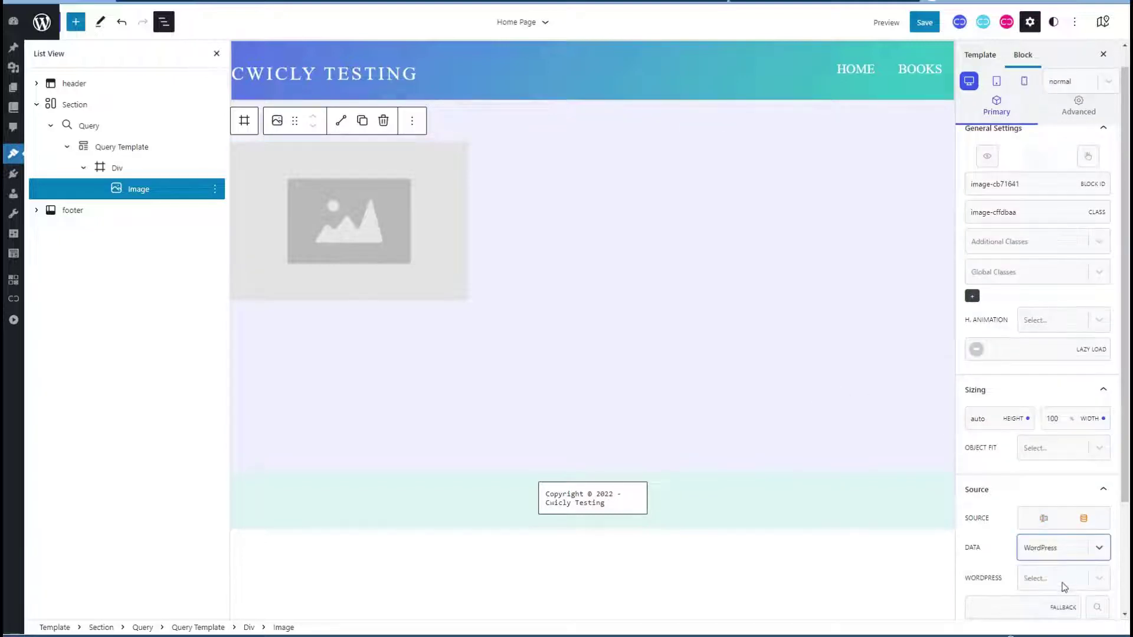
pyautogui.click(1062, 579)
pyautogui.click(1057, 508)
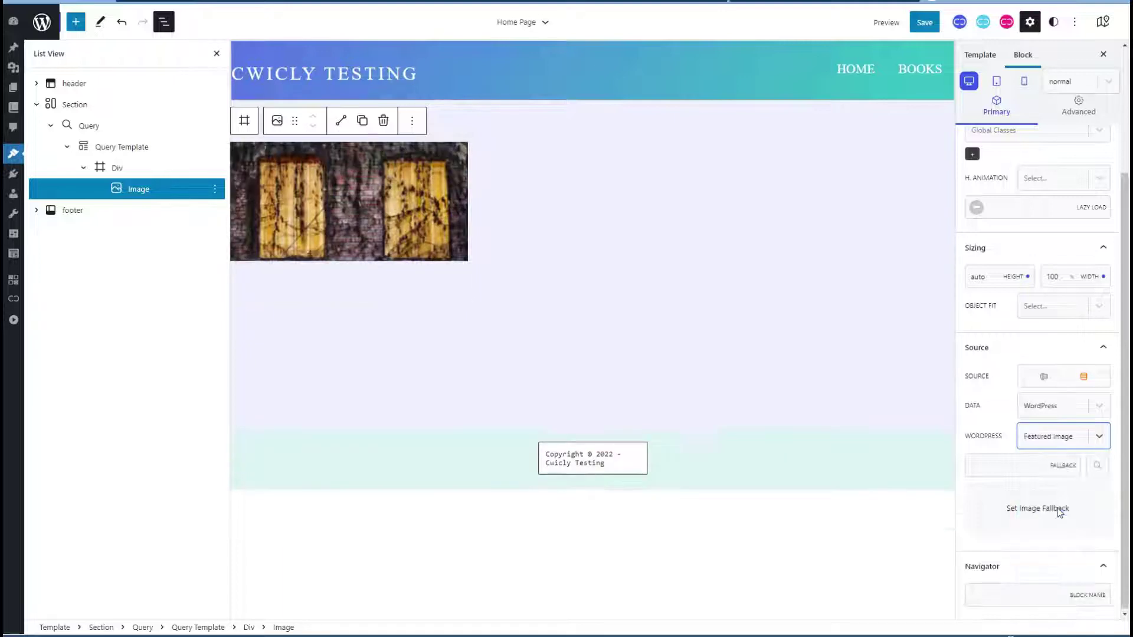
# Step: Wrap the Image block in its own Div by transforming it
pyautogui.click(126, 188)
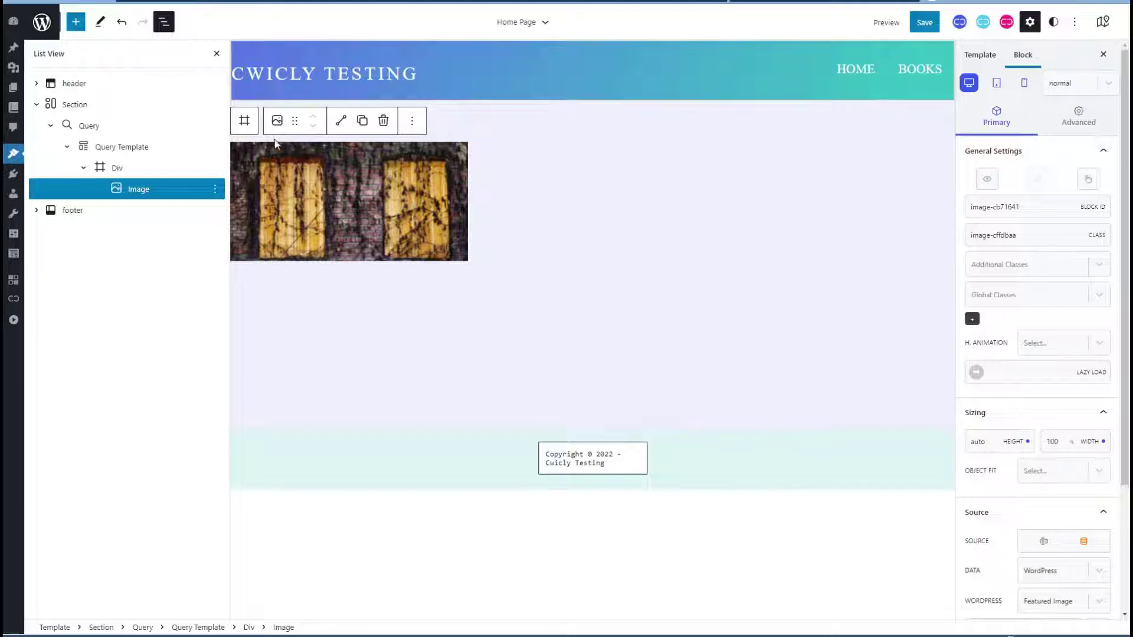
pyautogui.click(277, 123)
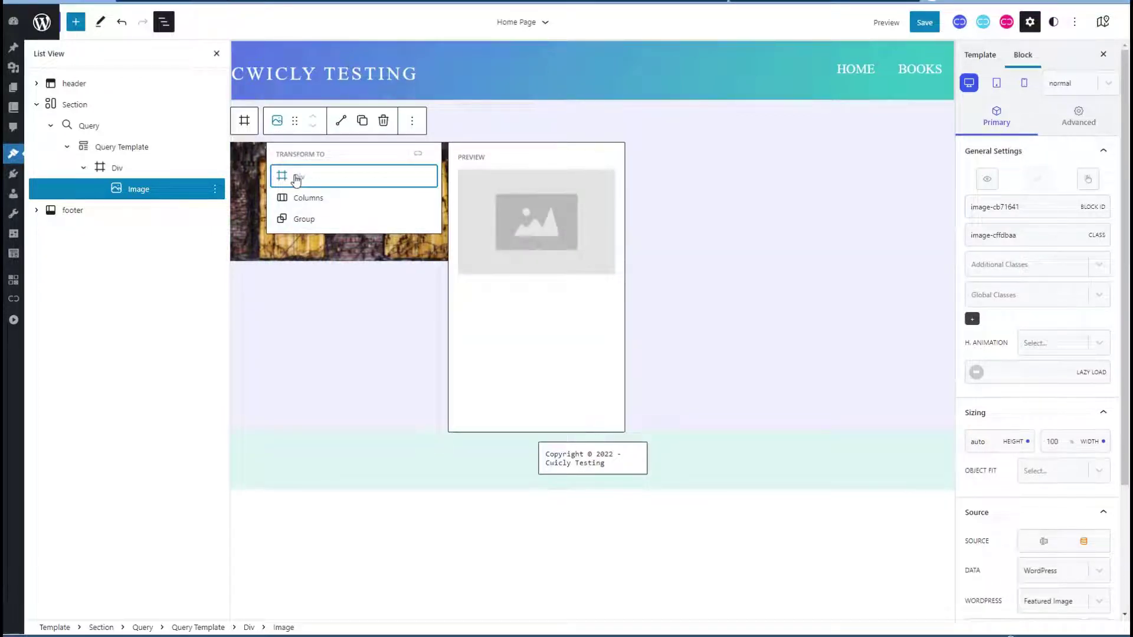
pyautogui.click(296, 178)
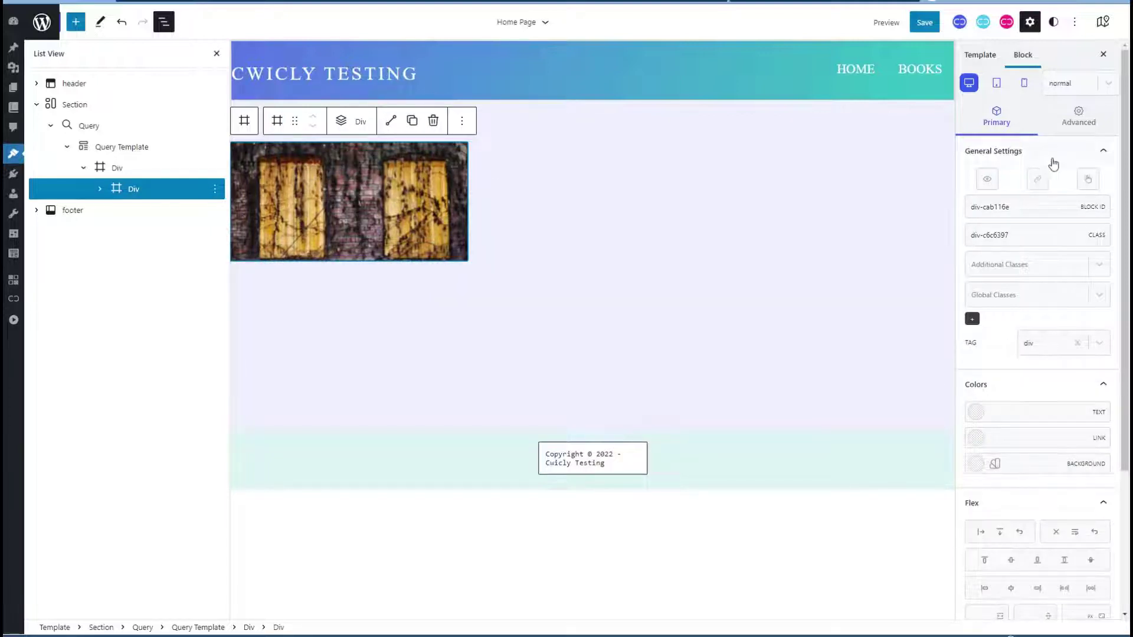
# Step: Activate a link wrapper on the image's Div with a Dynamic URL source using the Post URL
pyautogui.click(1040, 181)
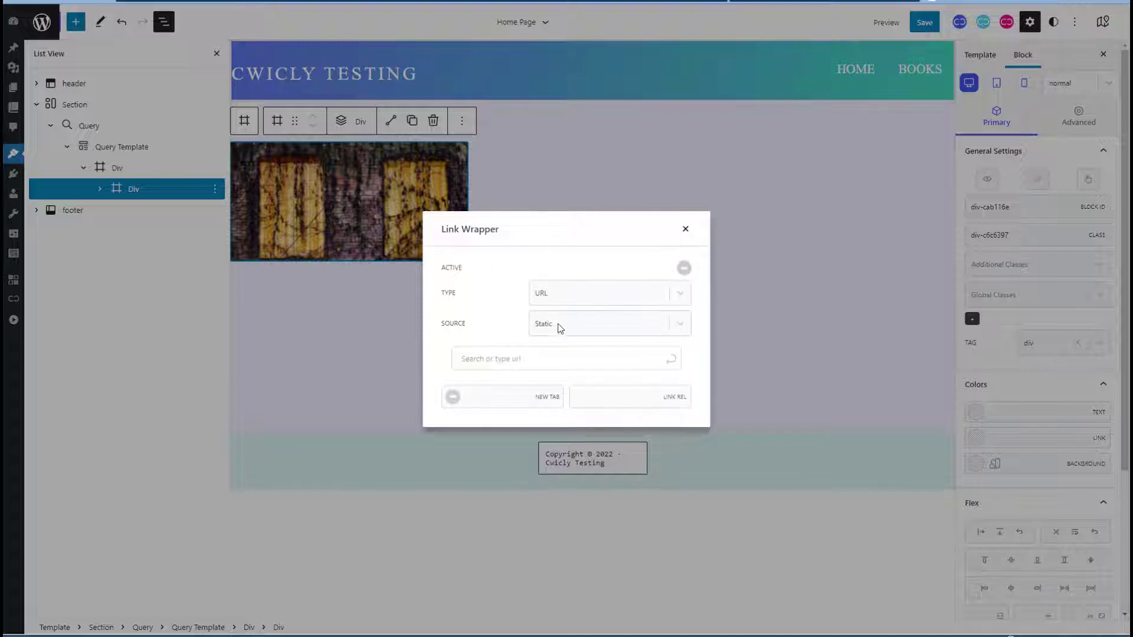
pyautogui.click(559, 326)
pyautogui.click(554, 374)
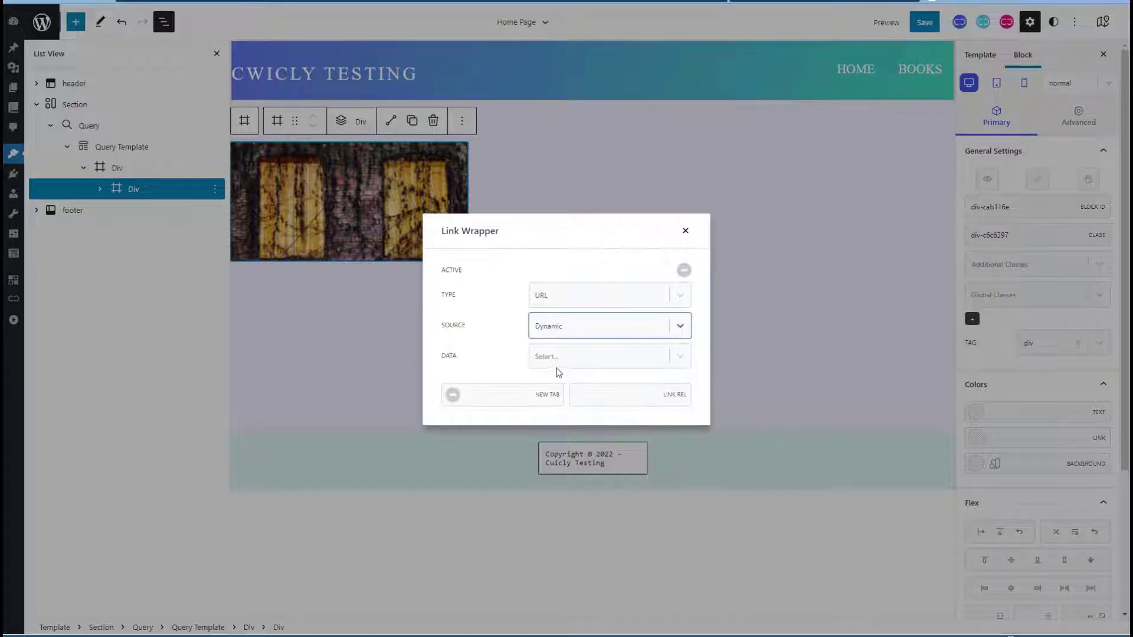
pyautogui.click(577, 354)
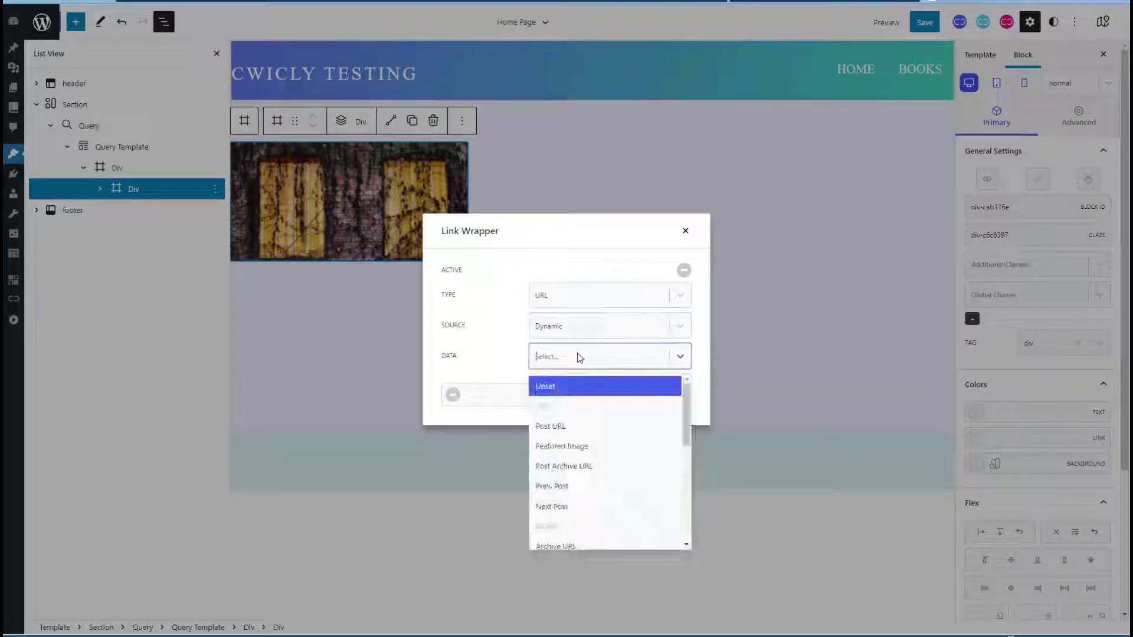
pyautogui.click(564, 420)
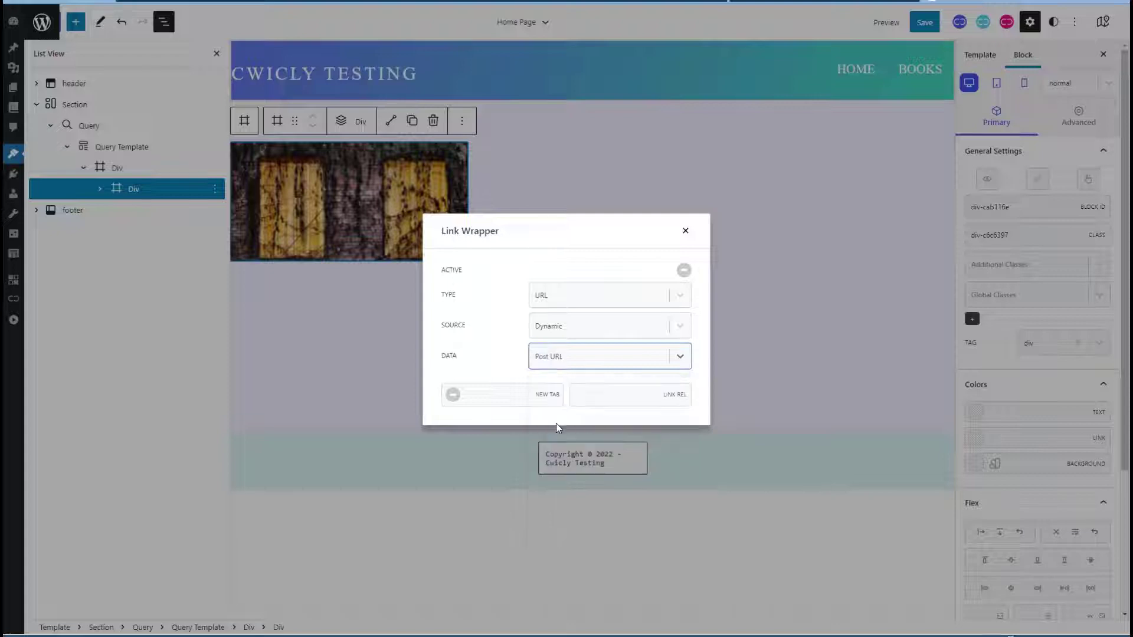
pyautogui.click(684, 270)
pyautogui.click(686, 231)
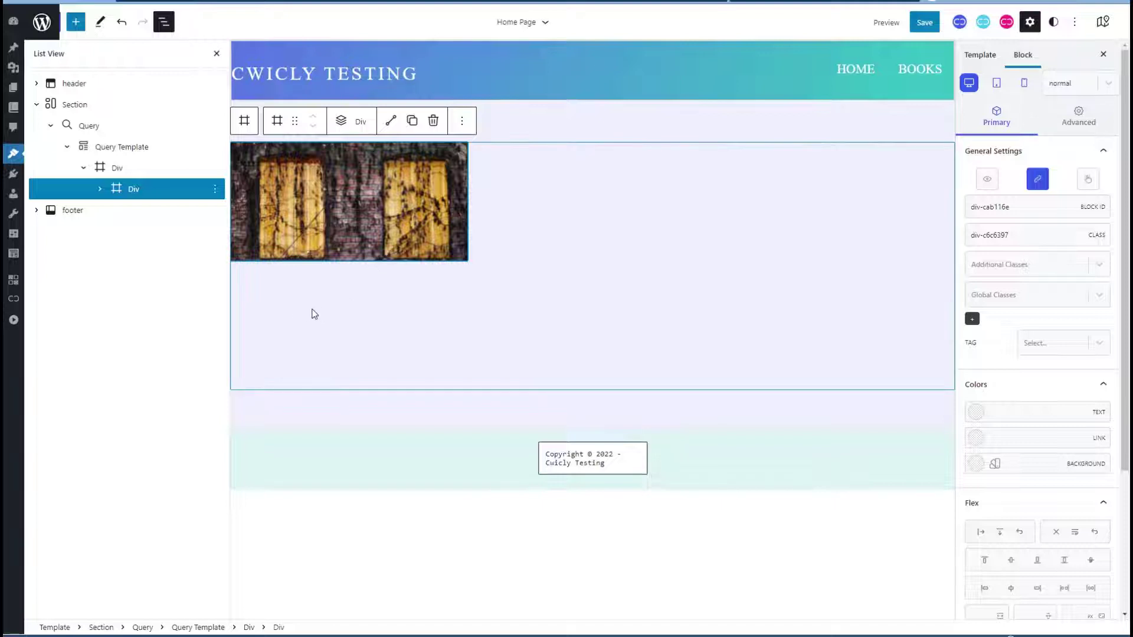
# Step: Add a Heading block to the outer Div and set that Div's flex direction to vertical so its contents stack
pyautogui.click(110, 172)
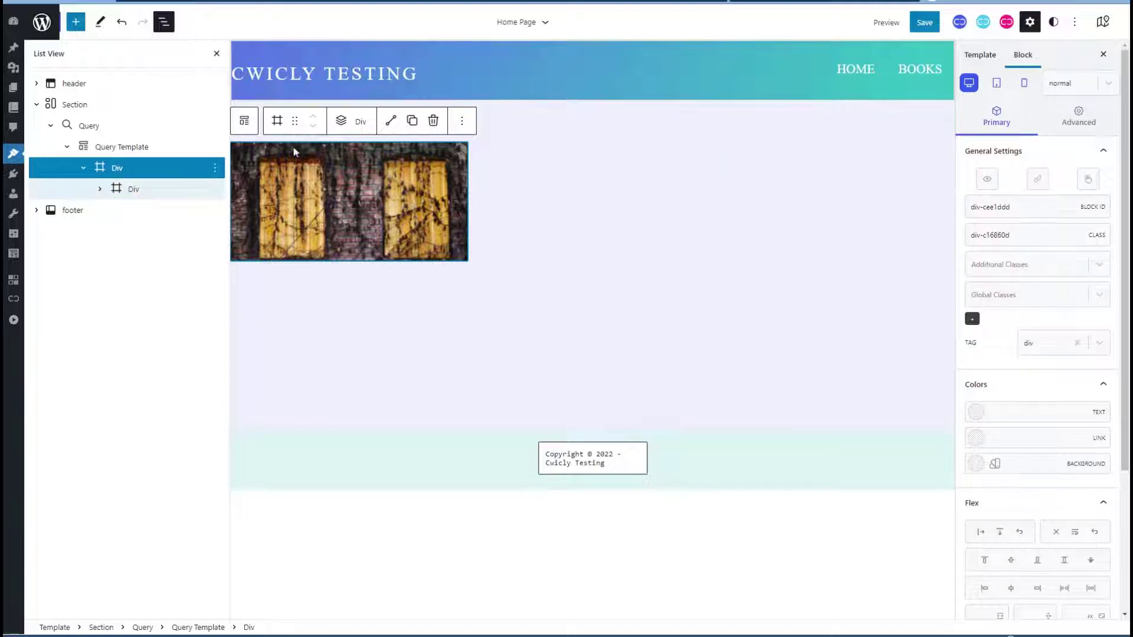
pyautogui.click(339, 122)
pyautogui.click(397, 262)
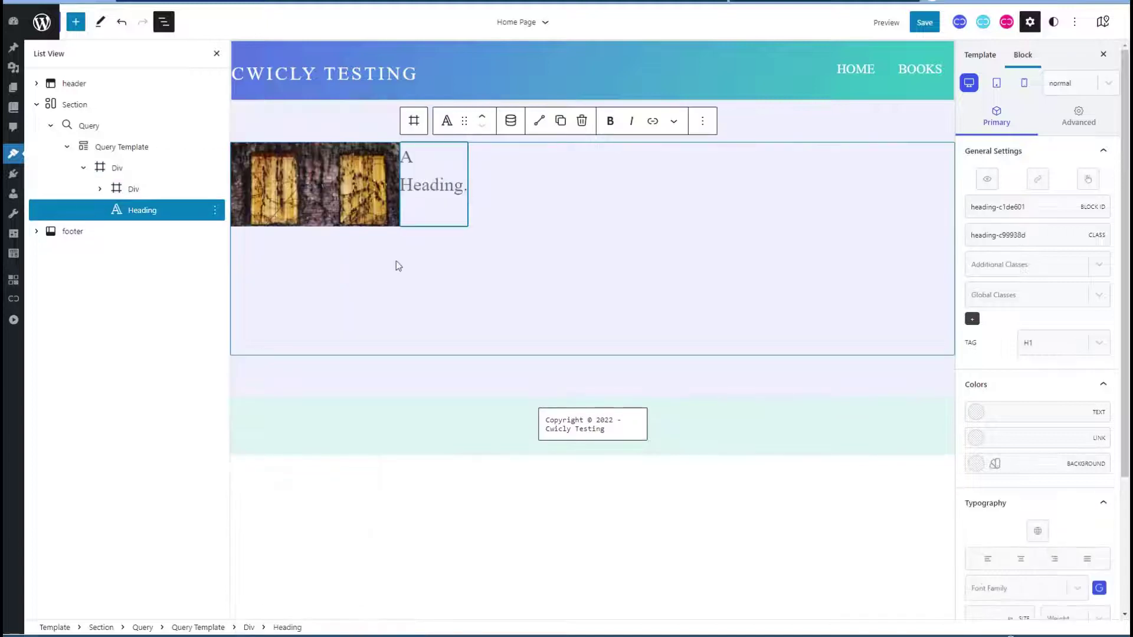
pyautogui.click(117, 169)
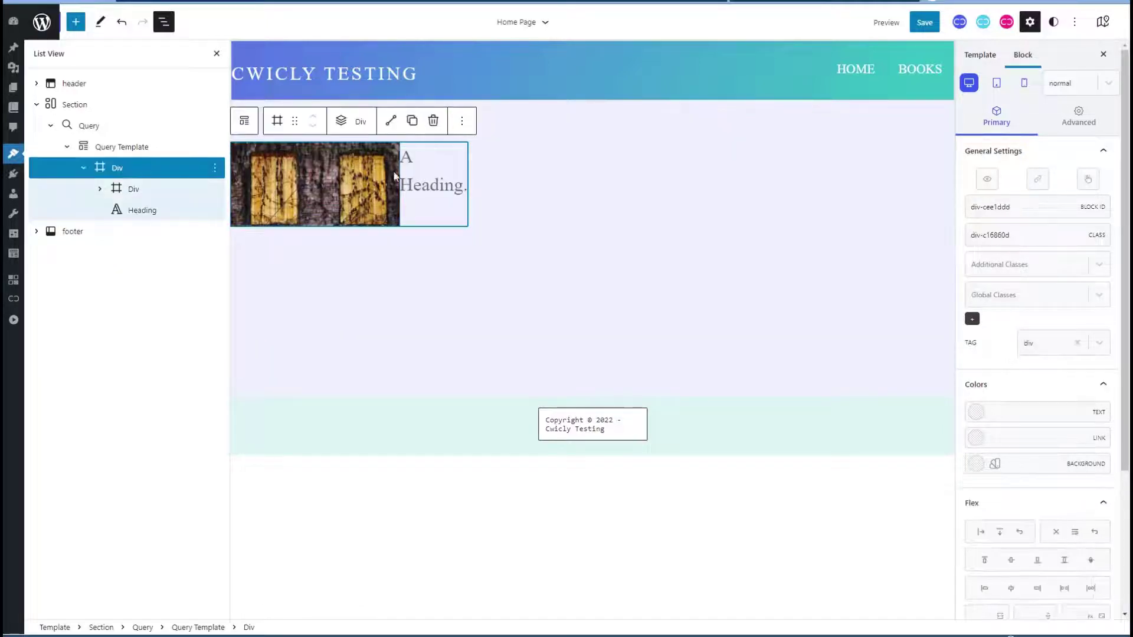
pyautogui.click(1000, 534)
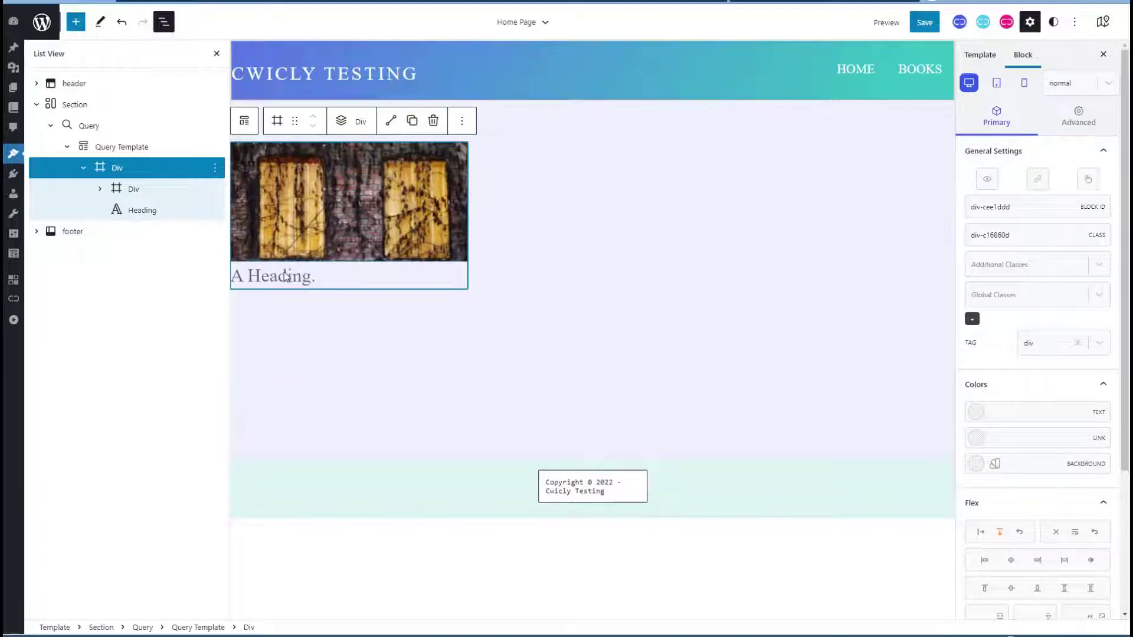
# Step: Set the tag of the heading below the image to H2
pyautogui.click(288, 275)
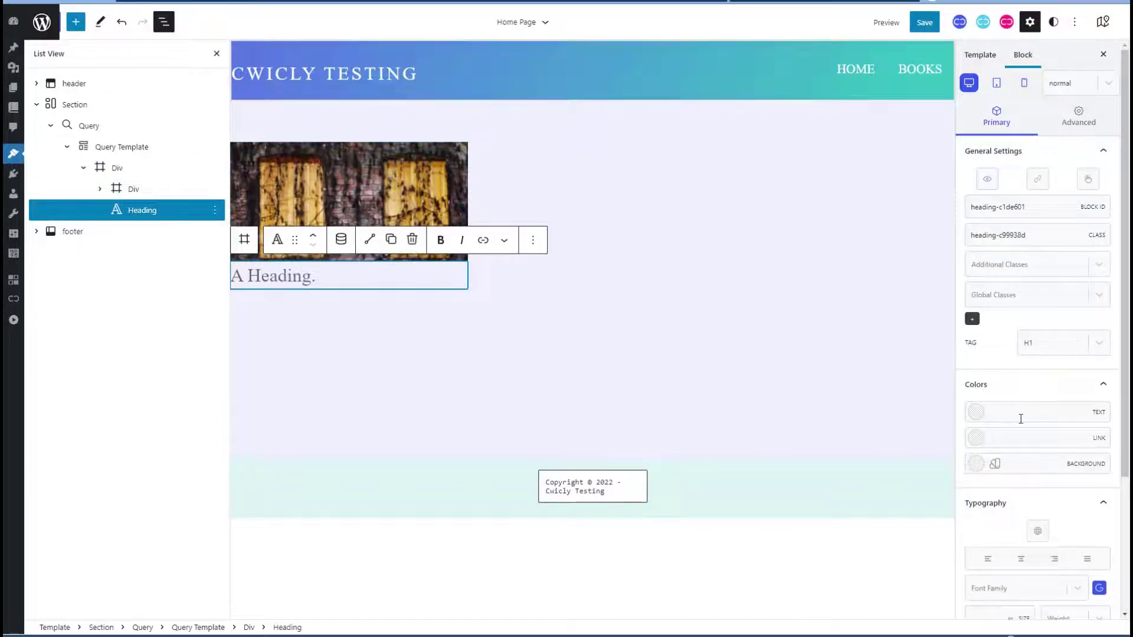
pyautogui.scroll(-1, 1023, 417)
pyautogui.scroll(-2, 1023, 417)
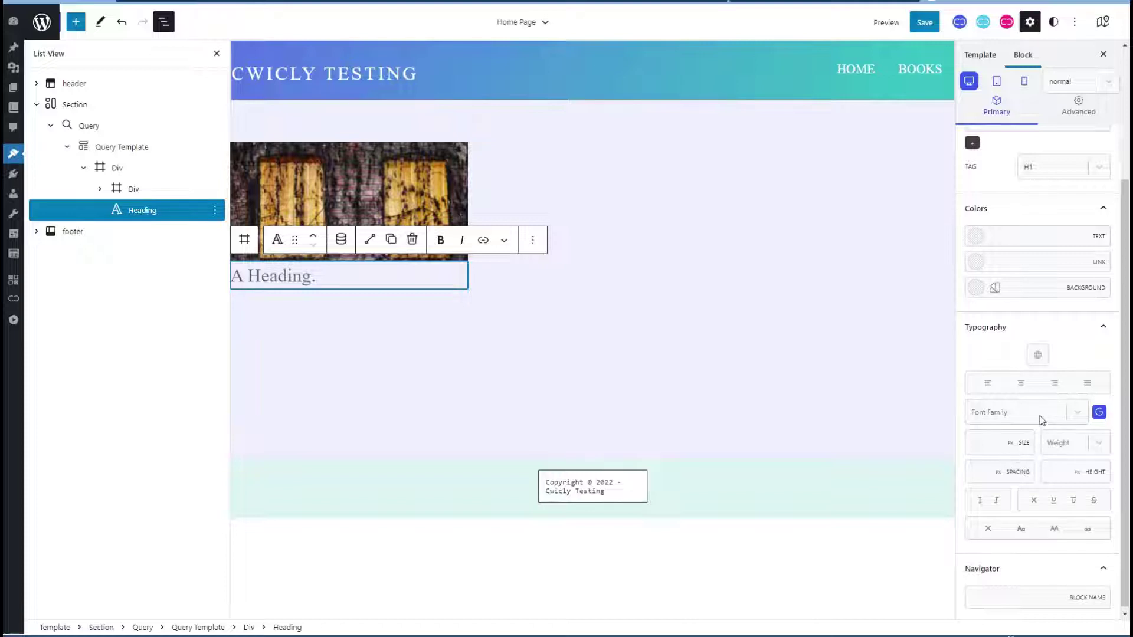
pyautogui.scroll(3, 1041, 420)
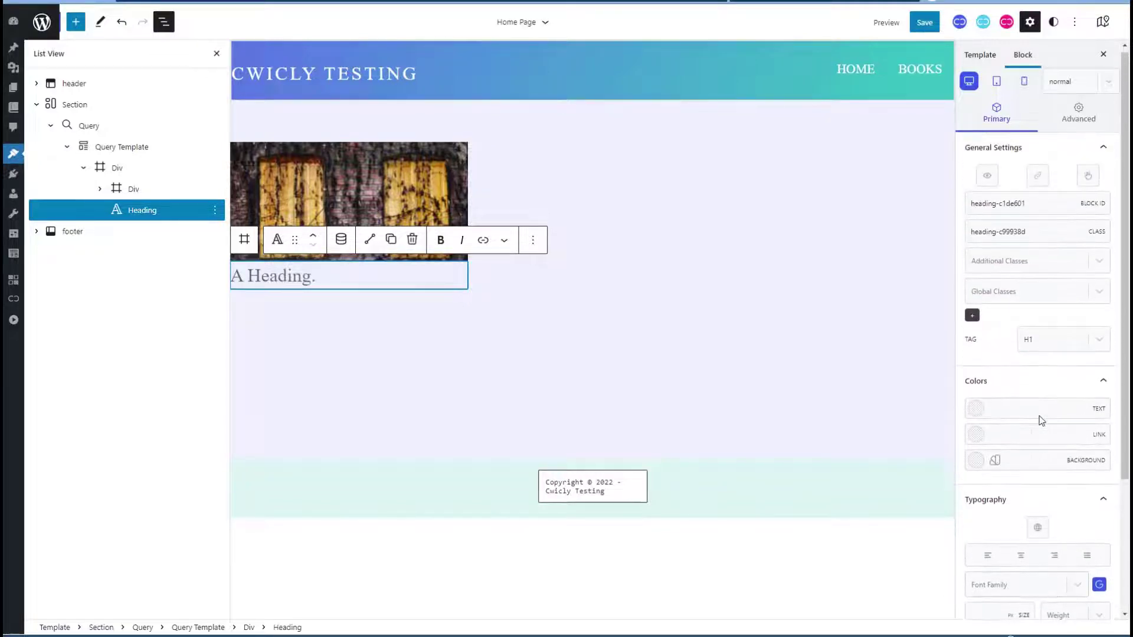
pyautogui.click(1047, 345)
pyautogui.click(1046, 387)
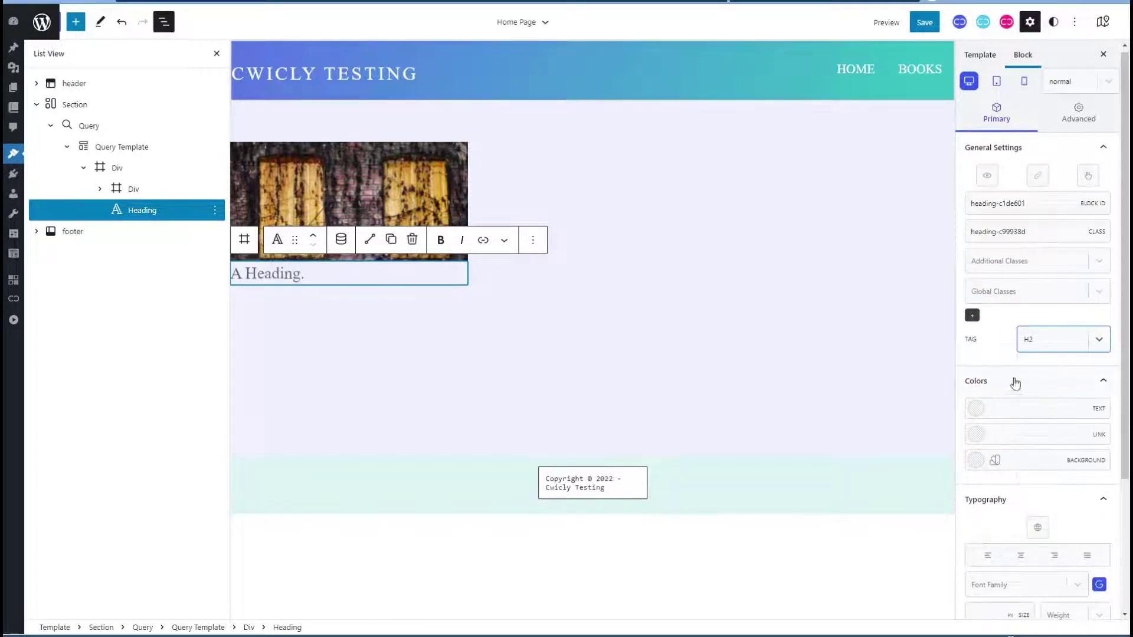
# Step: Make the heading's content dynamic, using WordPress as the source and Post Title as the field
pyautogui.click(341, 240)
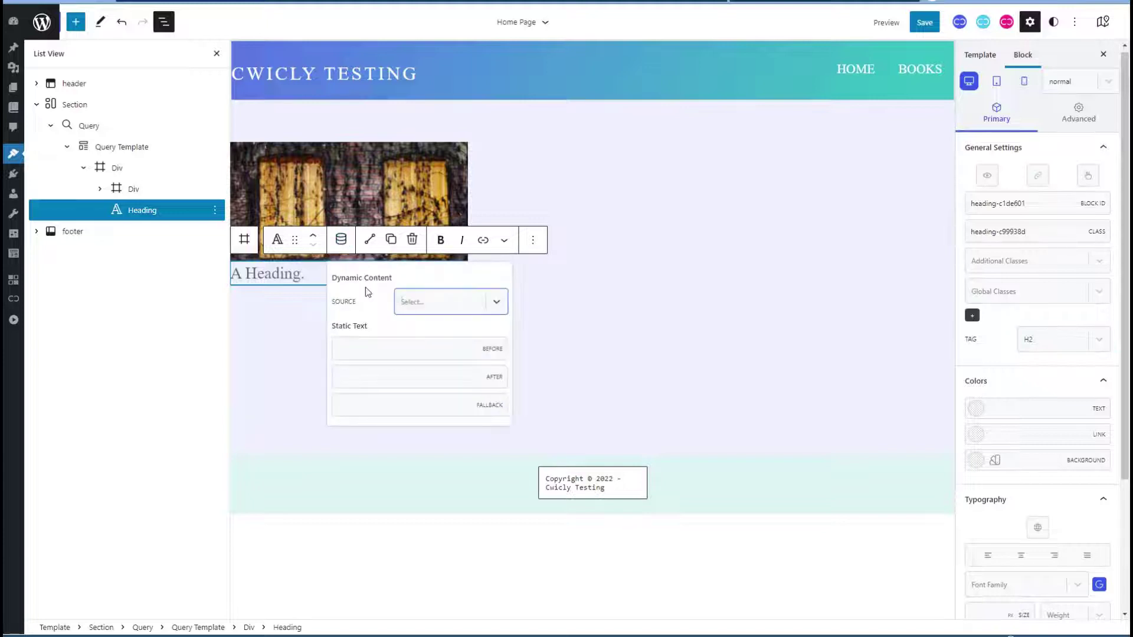
pyautogui.click(425, 304)
pyautogui.click(434, 352)
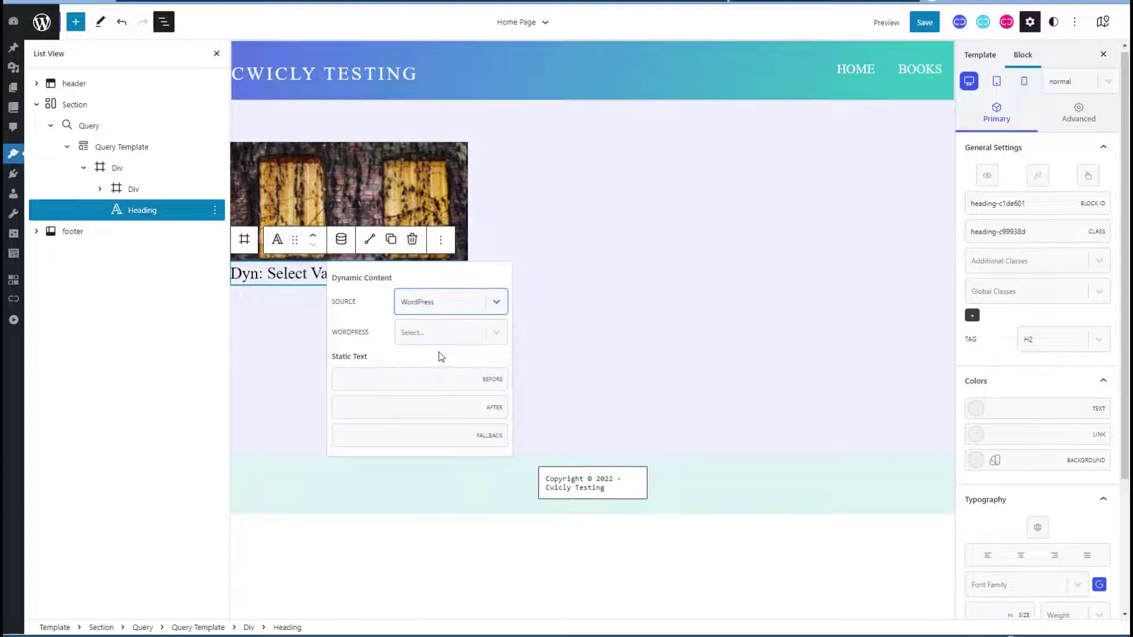
pyautogui.click(430, 334)
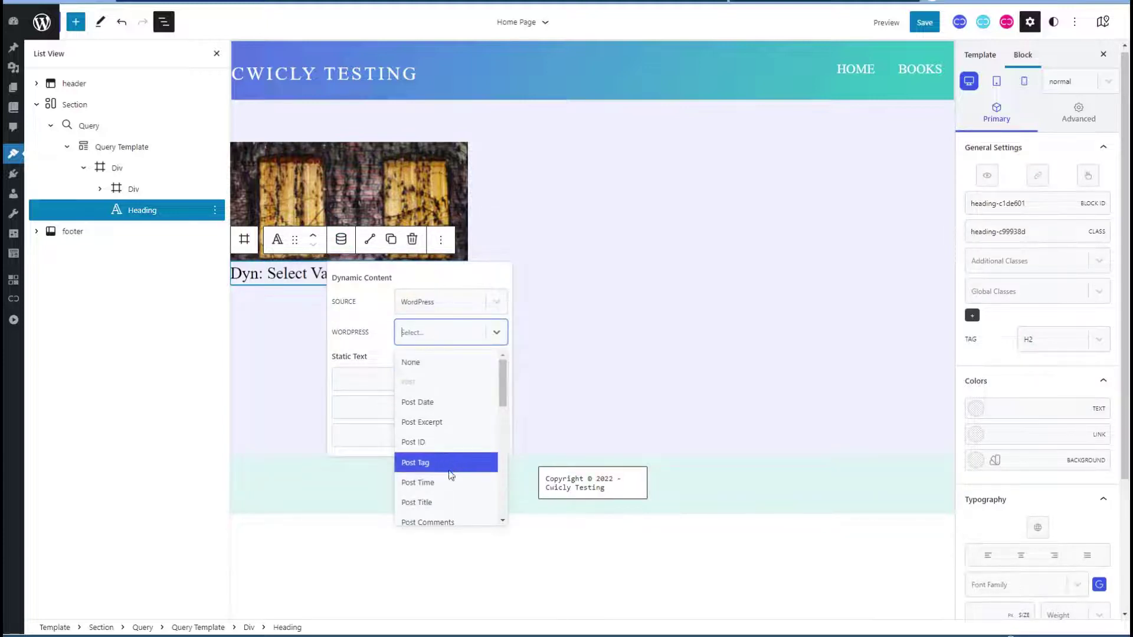
pyautogui.click(425, 502)
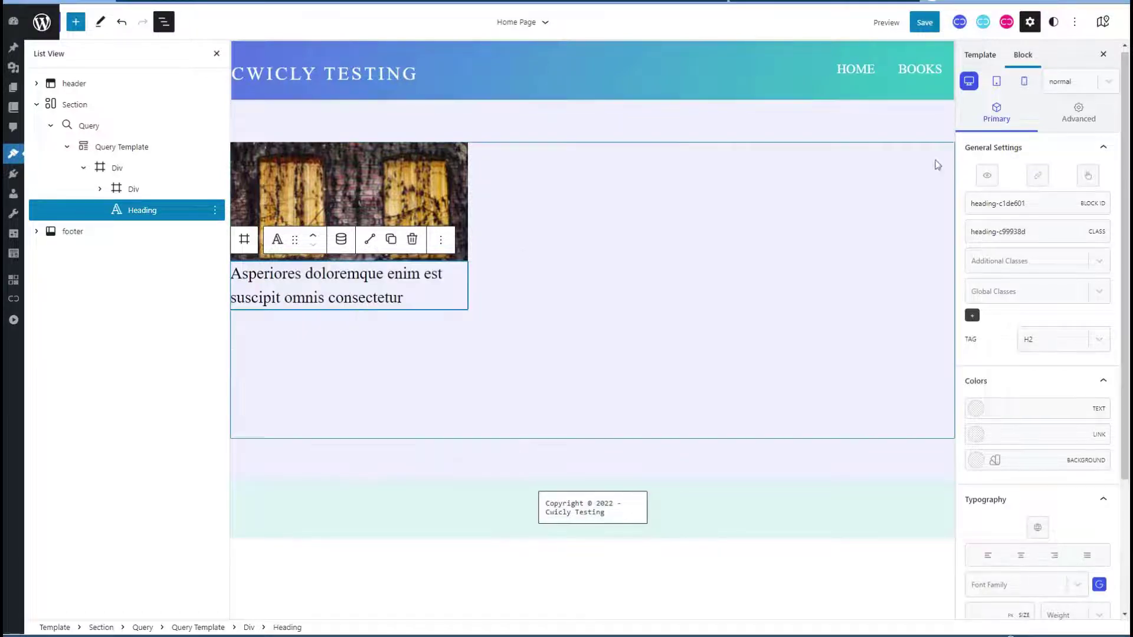
# Step: Set the heading's line height to 1.2 in its advanced typography settings
pyautogui.click(1080, 115)
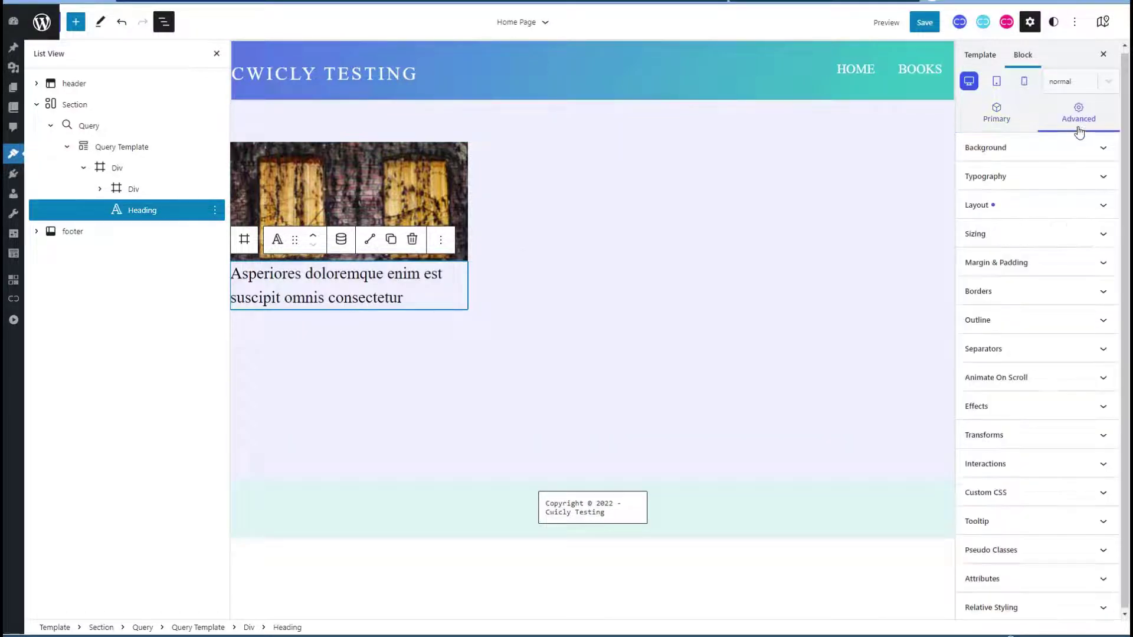
pyautogui.click(1104, 178)
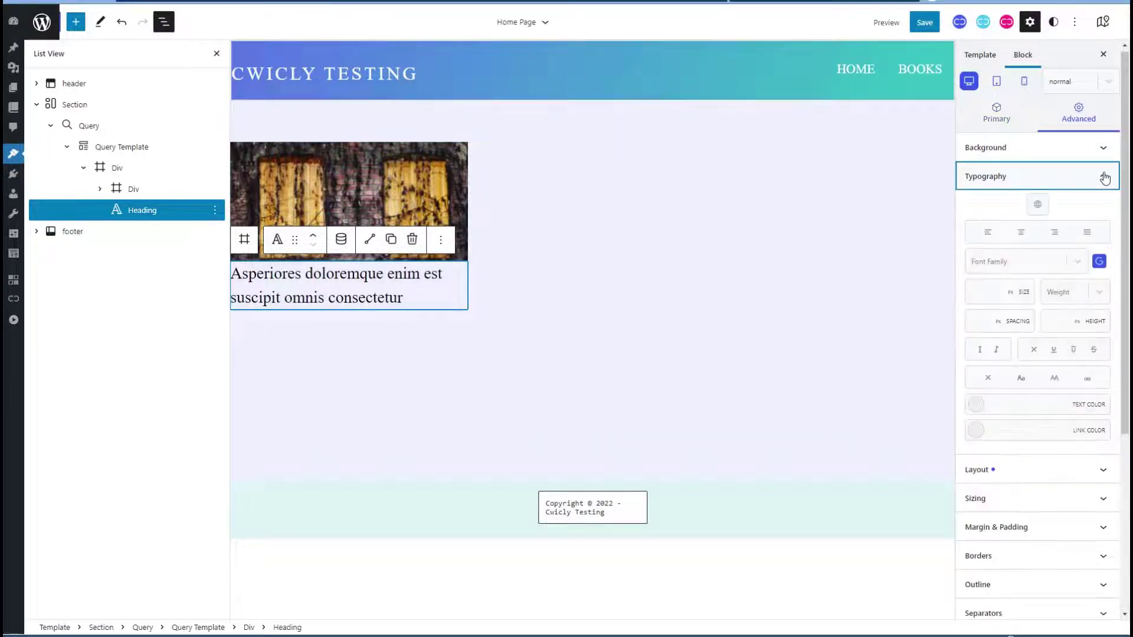
pyautogui.click(1055, 320)
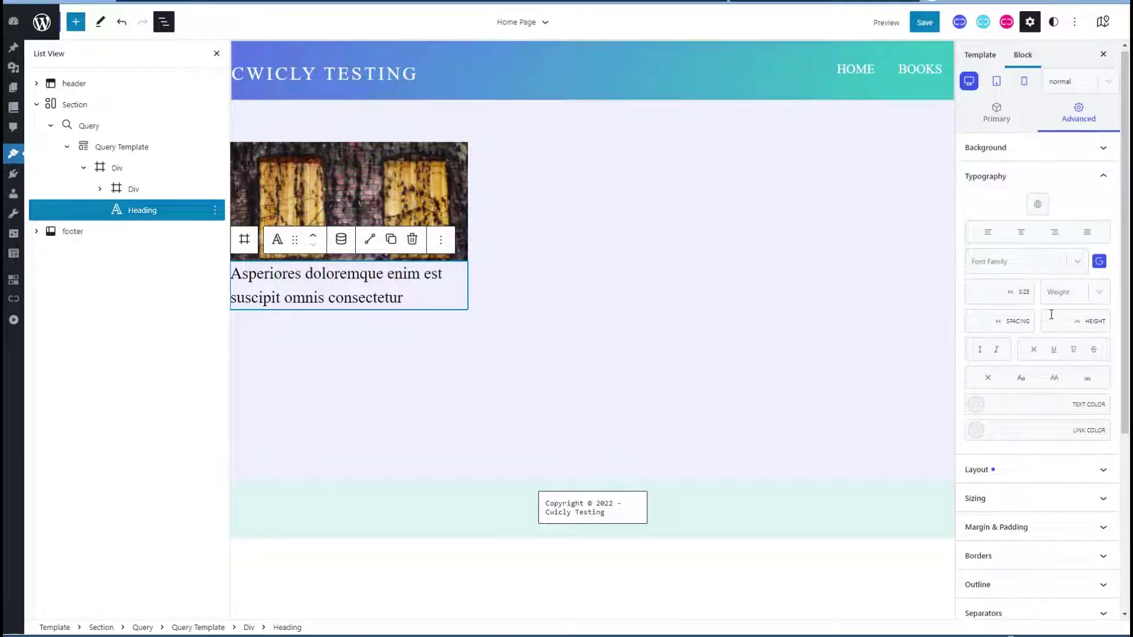
pyautogui.write('1.2')
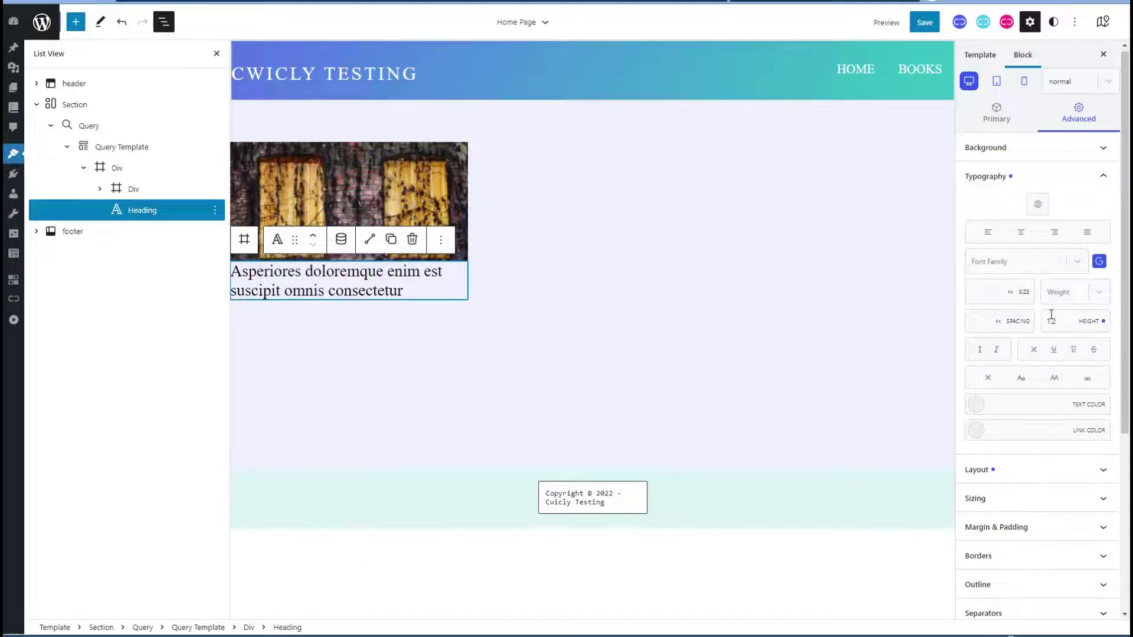
pyautogui.click(1033, 179)
# Step: Set the heading's top and bottom margins to 10 px in its advanced settings
pyautogui.click(1040, 265)
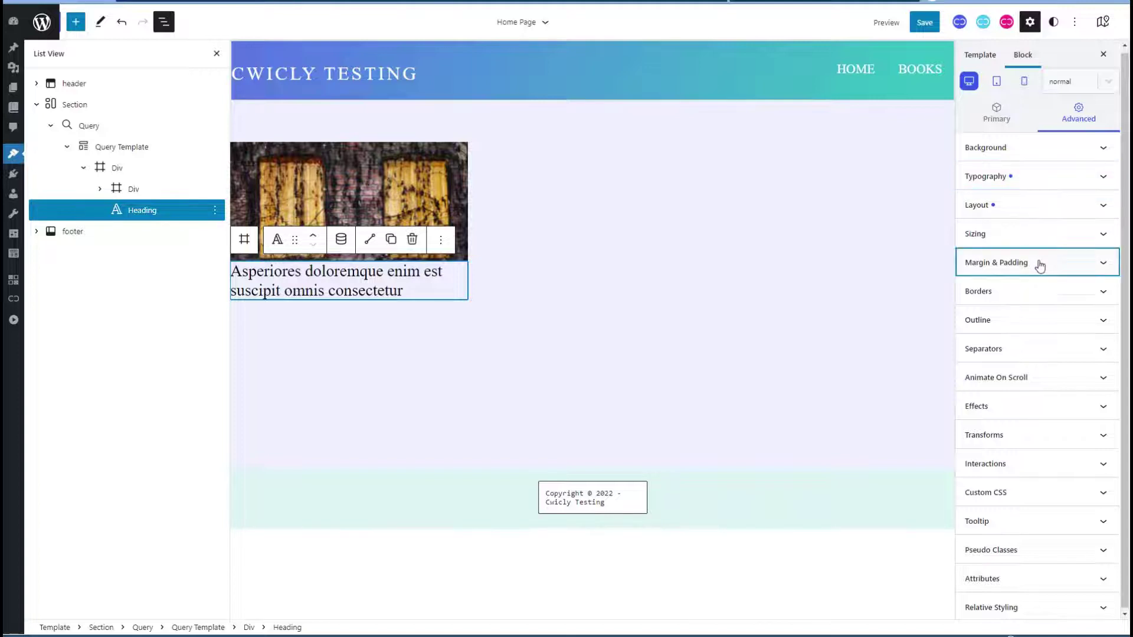
pyautogui.click(994, 377)
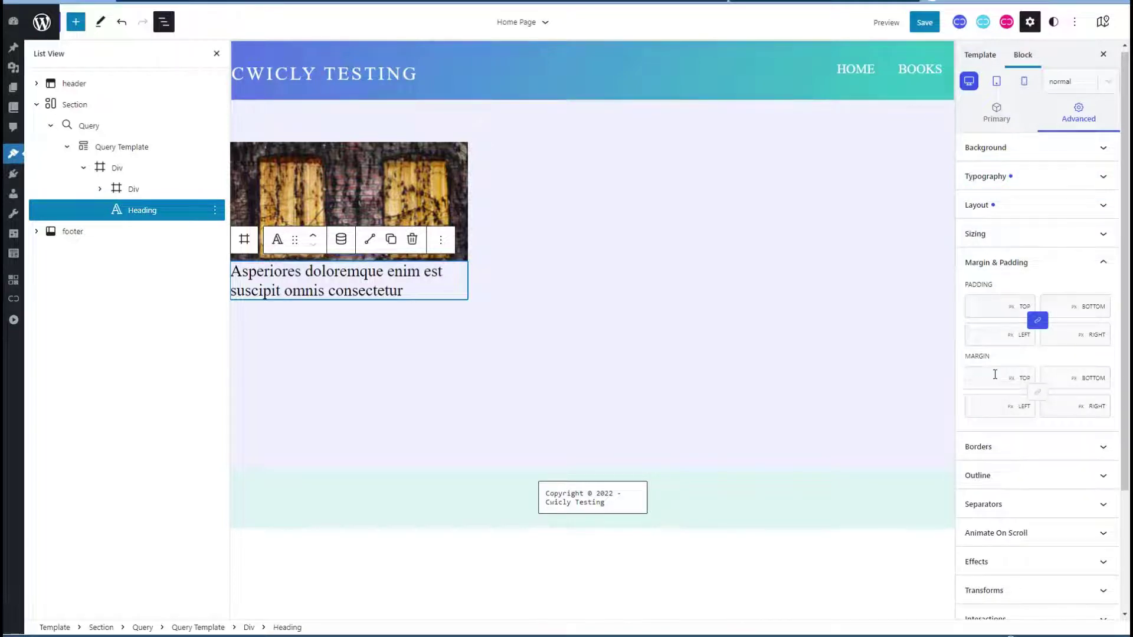
pyautogui.write('10')
pyautogui.click(1052, 376)
pyautogui.write('10')
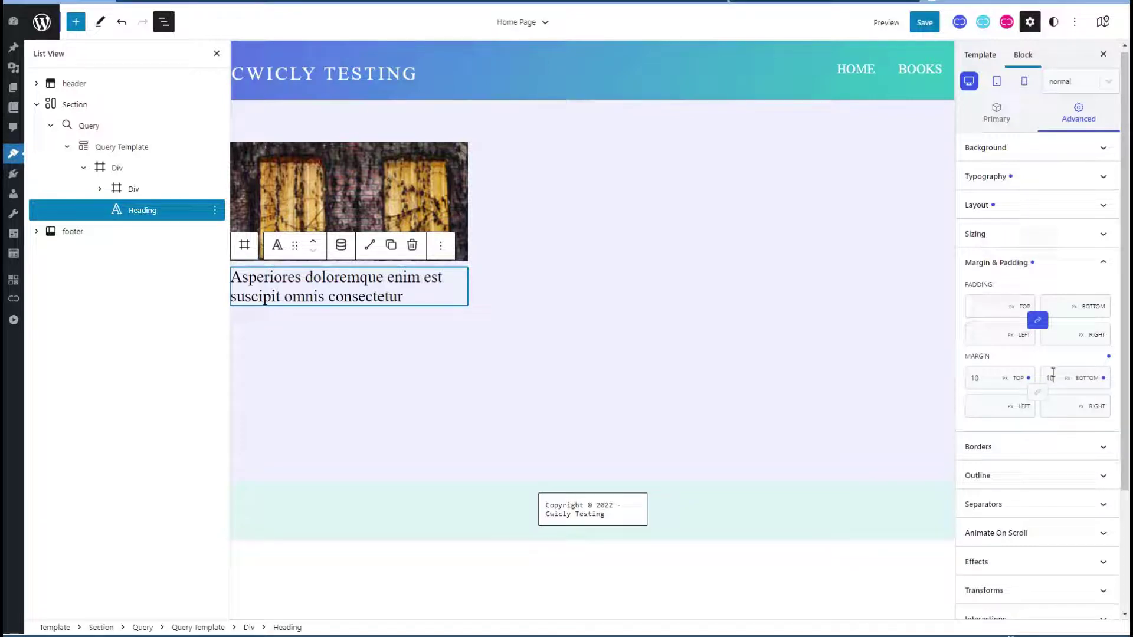
# Step: Add a Paragraph block to the outer Div, below the heading
pyautogui.click(121, 169)
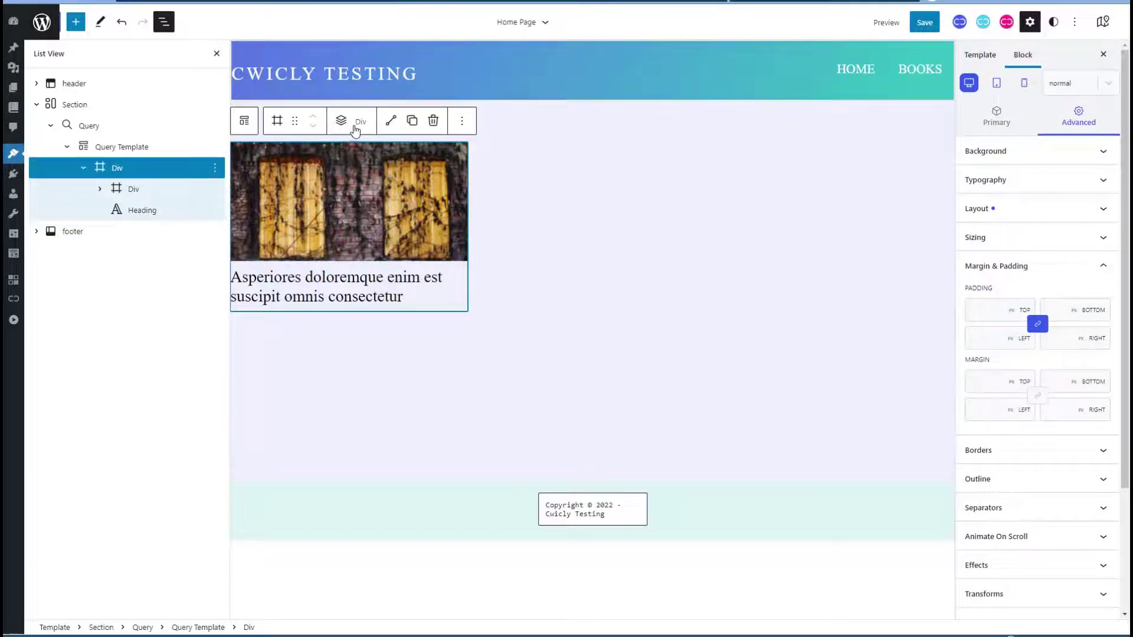
pyautogui.click(341, 121)
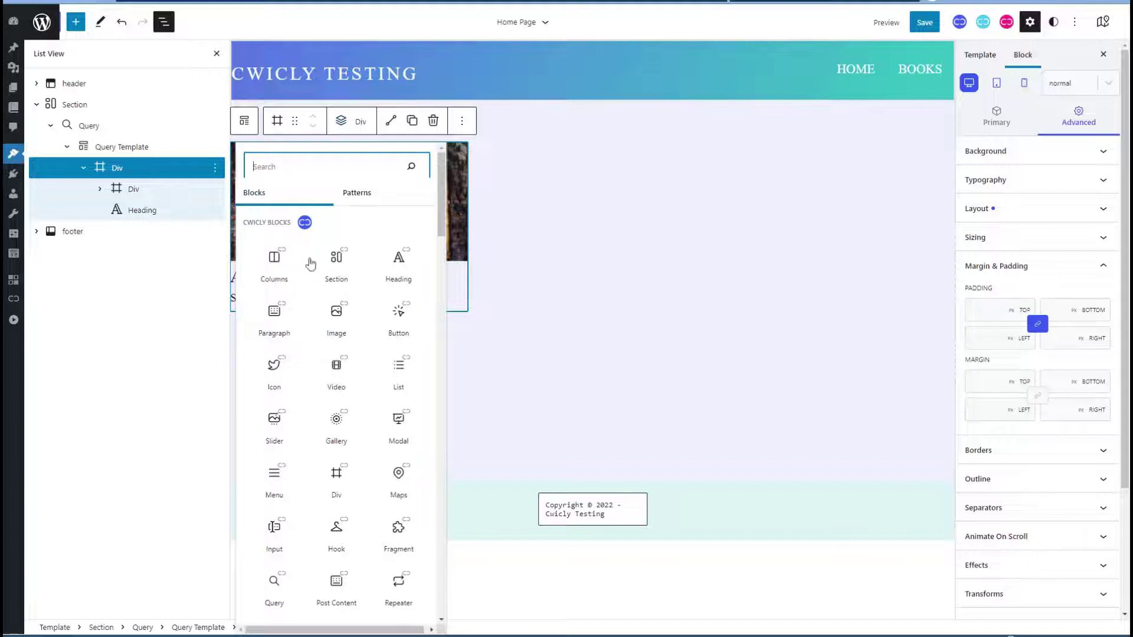
pyautogui.click(274, 313)
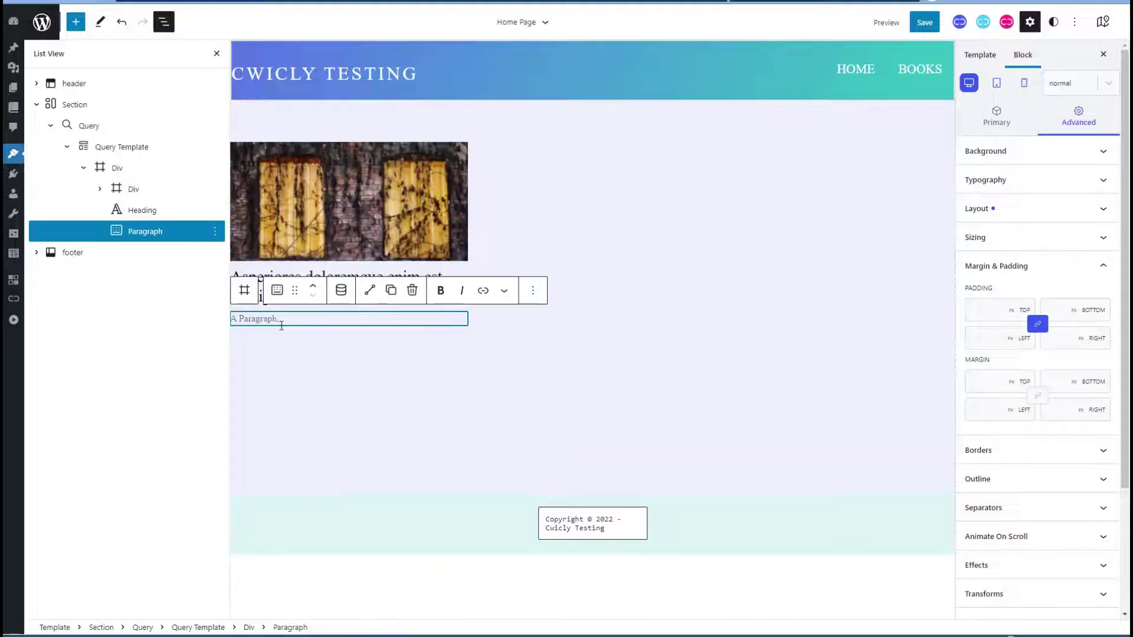
# Step: Make the paragraph's content dynamic, using WordPress as the source and Post Excerpt as the field, limited to 260 characters
pyautogui.click(342, 292)
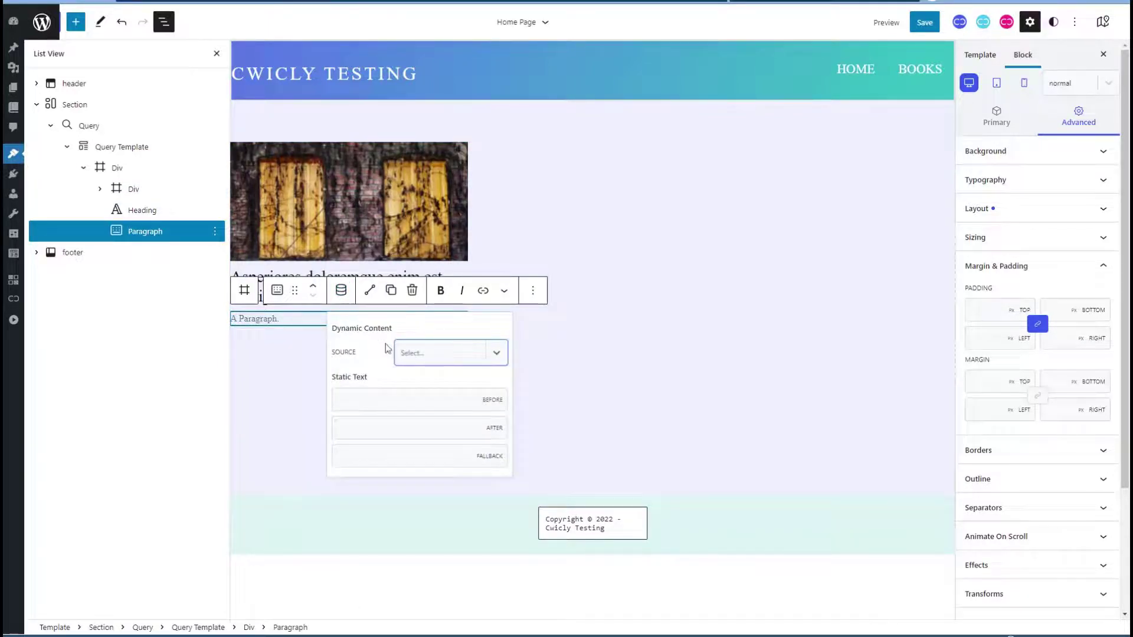
pyautogui.click(428, 357)
pyautogui.click(414, 402)
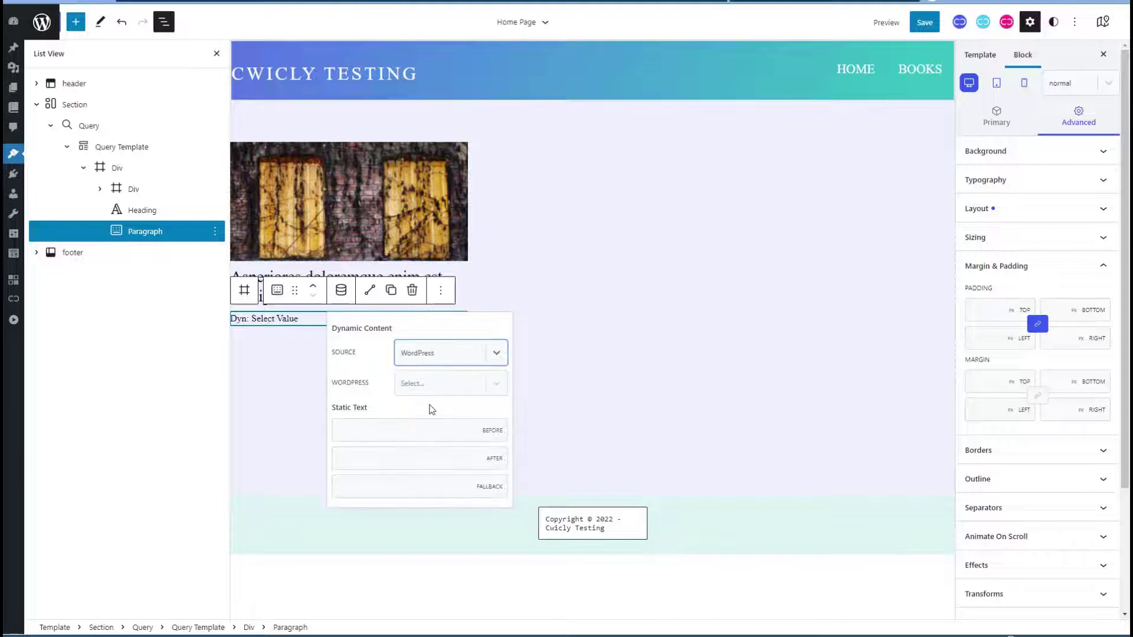
pyautogui.click(429, 386)
pyautogui.click(428, 473)
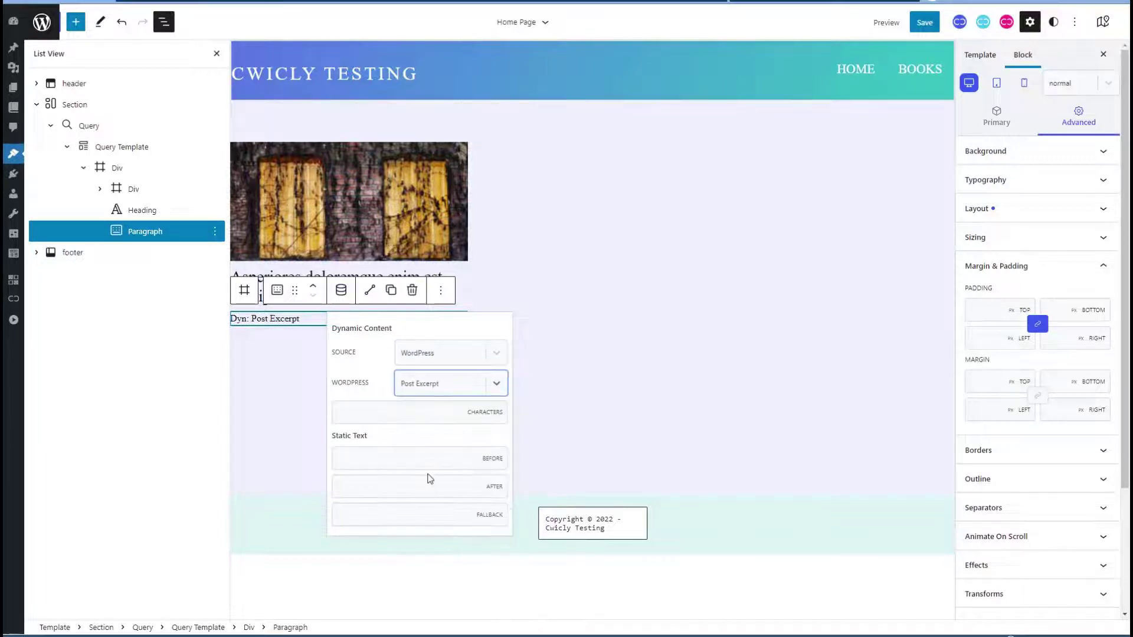
pyautogui.click(375, 409)
pyautogui.write('260')
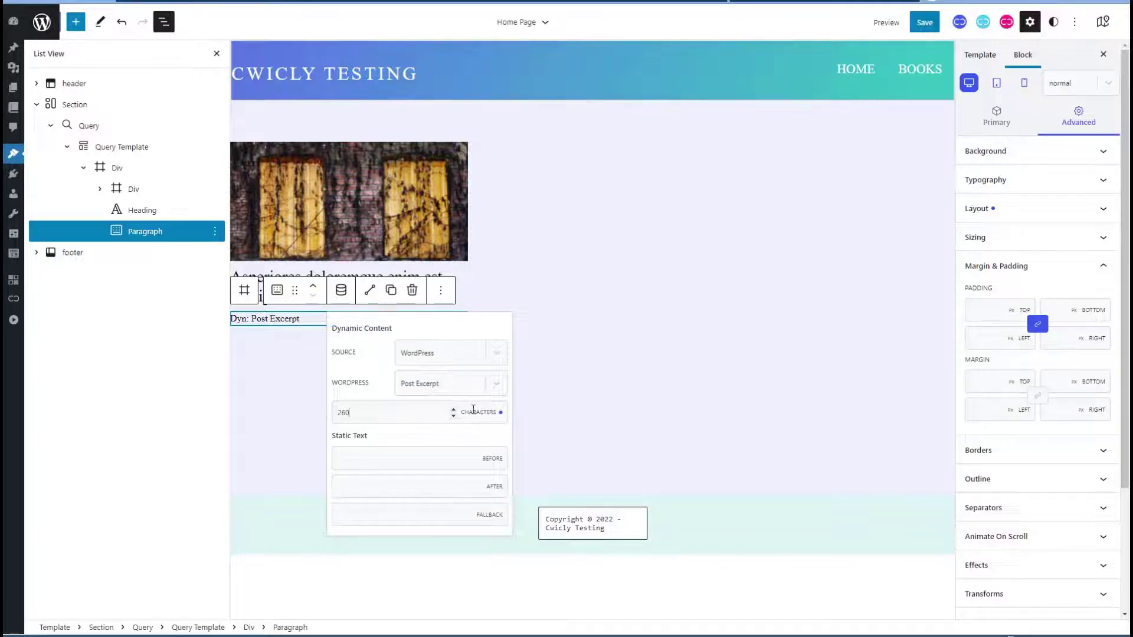
pyautogui.click(200, 231)
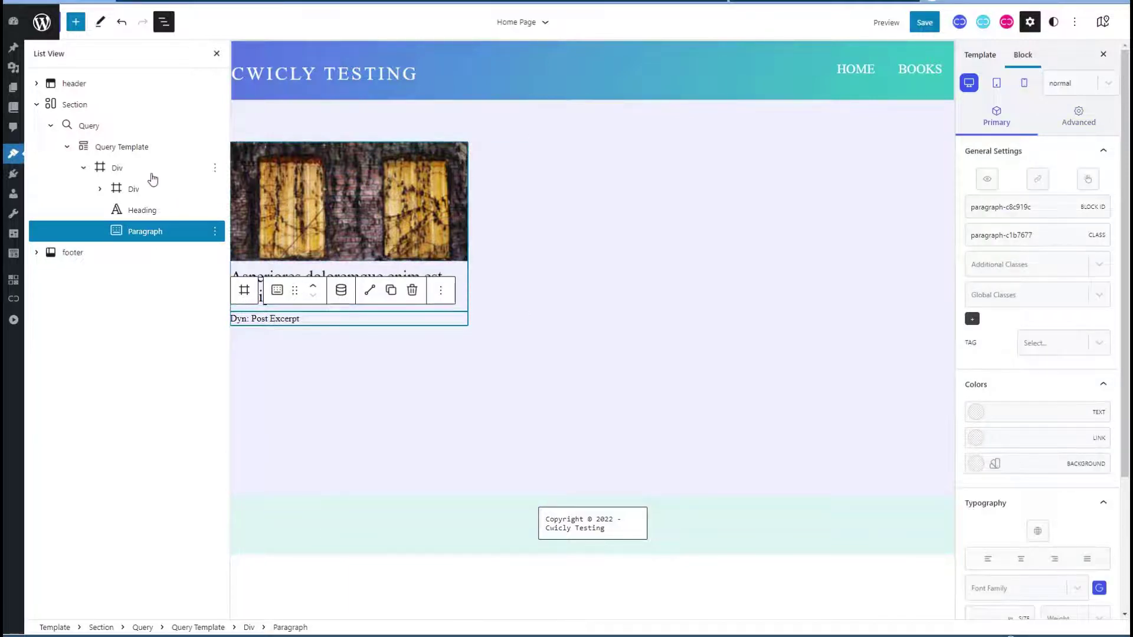
# Step: Add a Button block to the outer Div below the paragraph and label it "Read more ..."
pyautogui.click(116, 167)
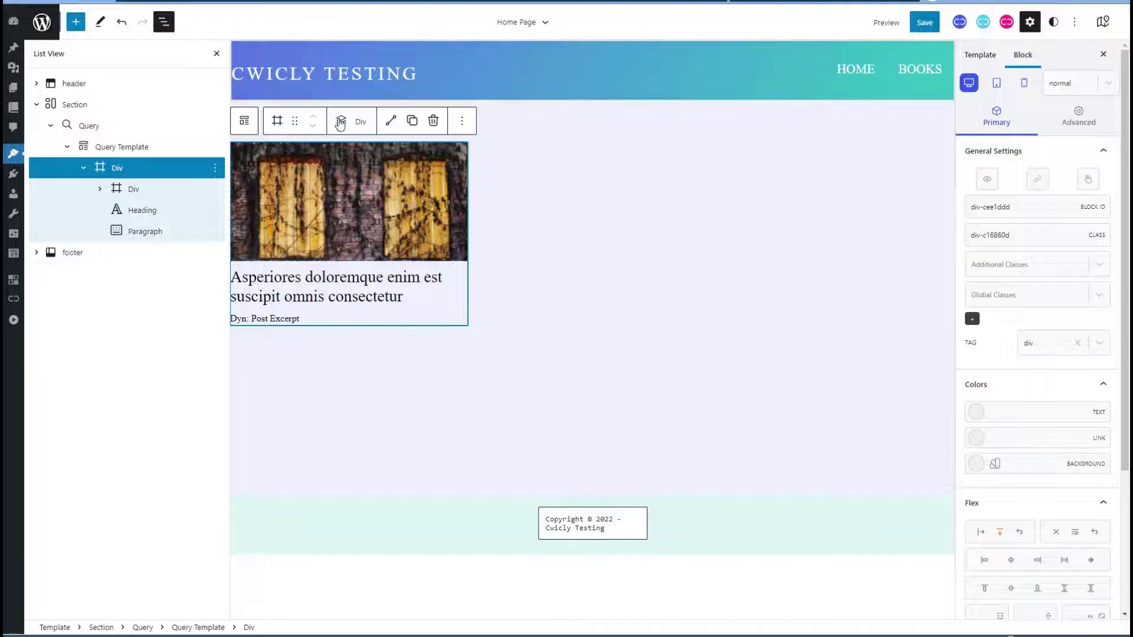
pyautogui.click(341, 121)
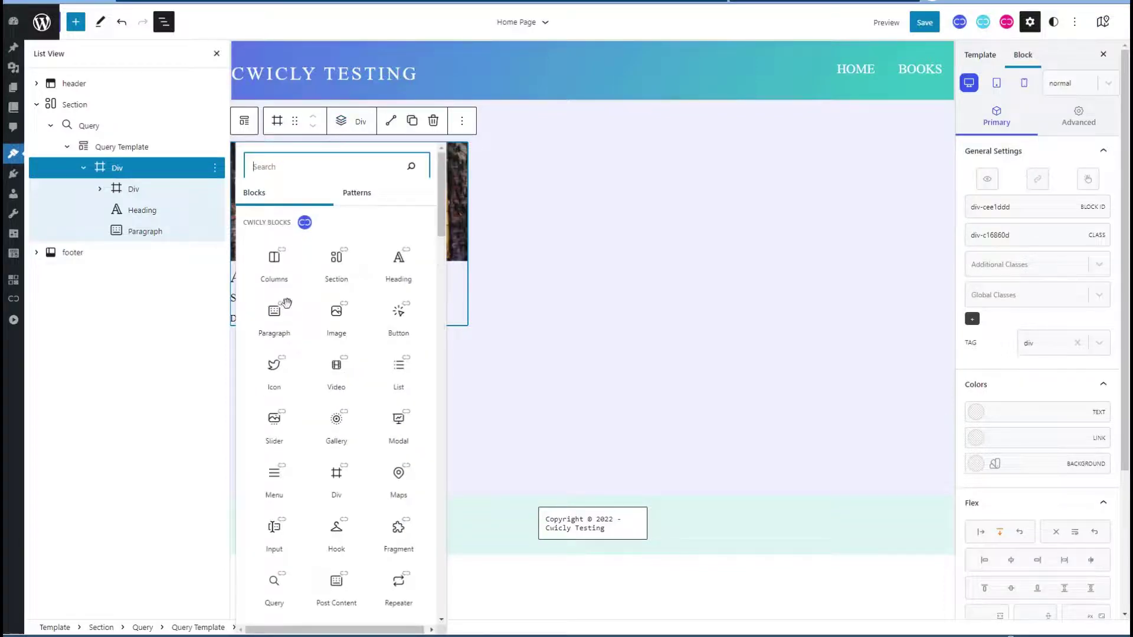
pyautogui.click(399, 320)
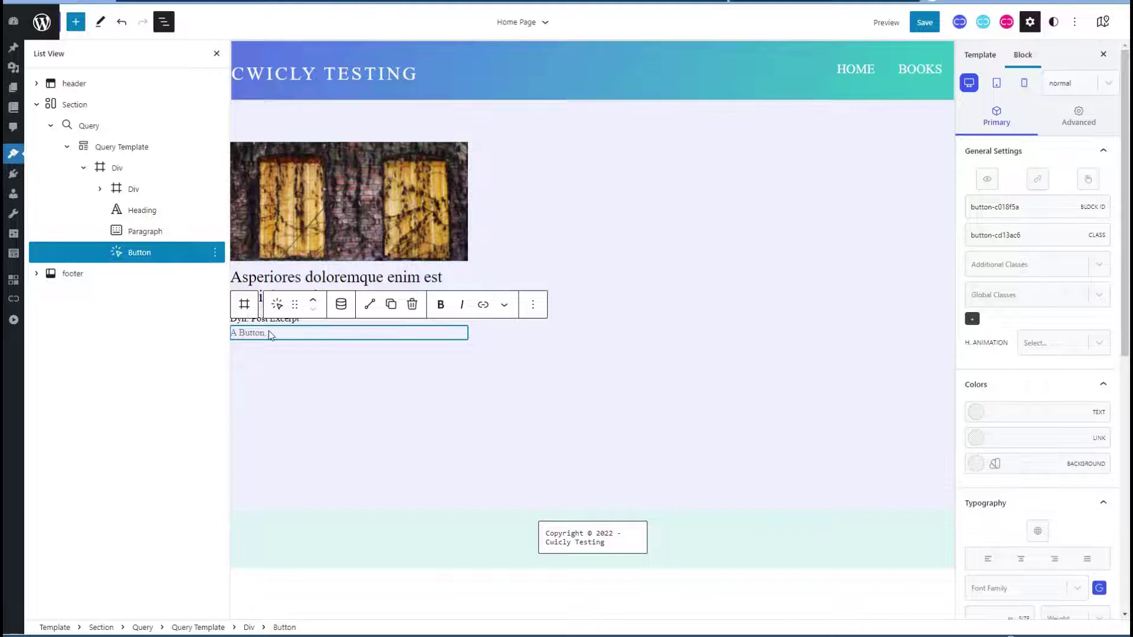
pyautogui.write('Rea')
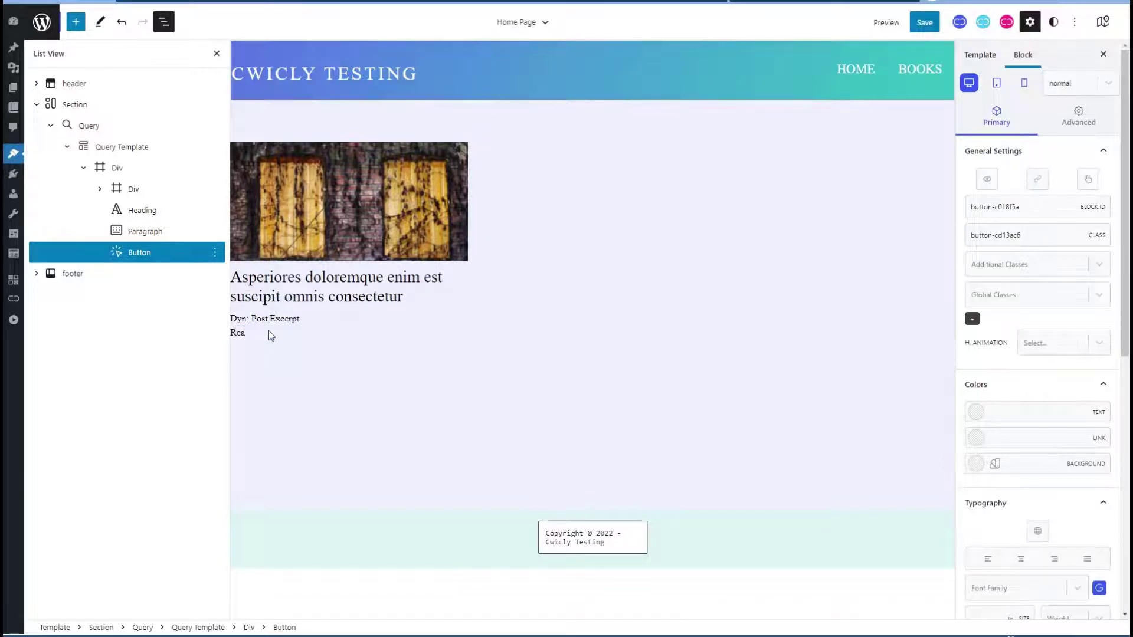
pyautogui.write('d more ...')
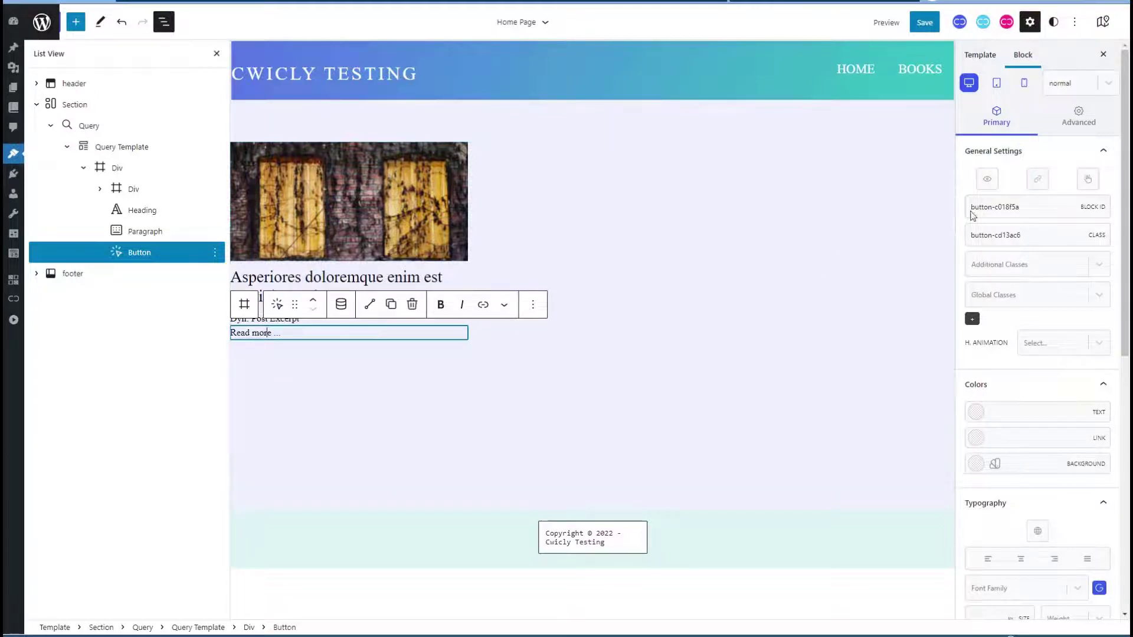
# Step: Set the button's font weight to 600 in its advanced typography settings
pyautogui.click(1084, 131)
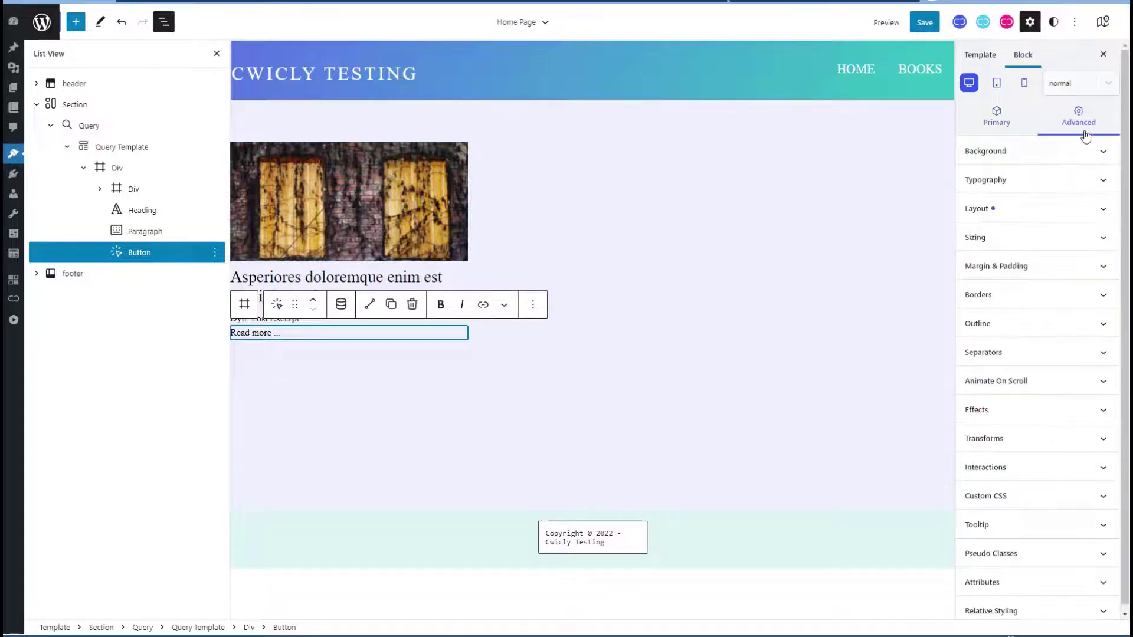
pyautogui.click(1103, 182)
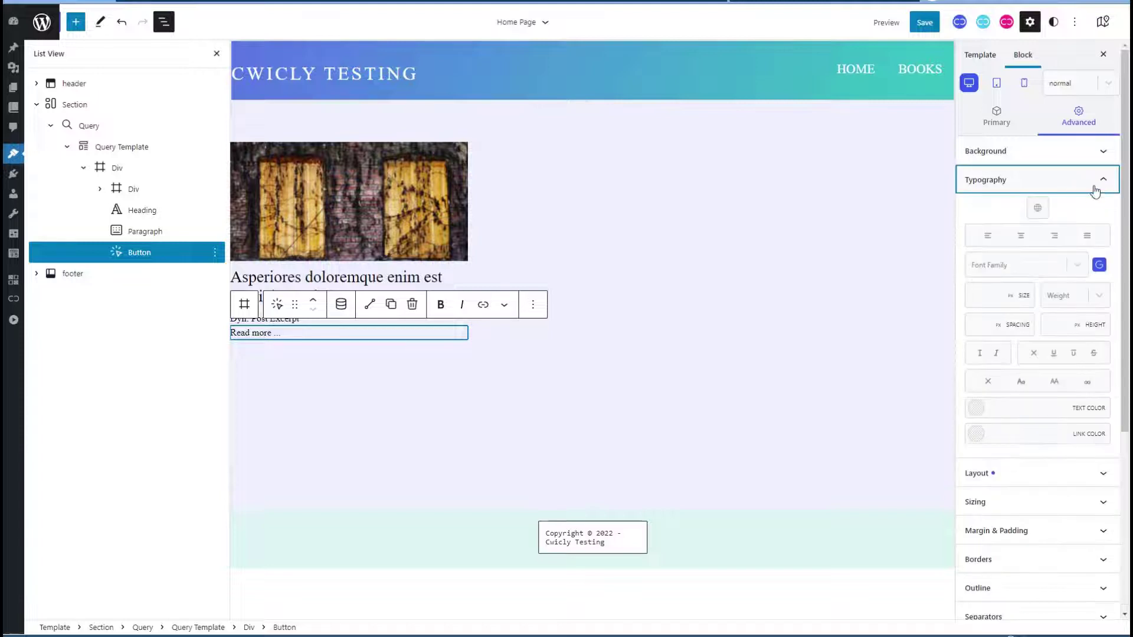
pyautogui.click(1078, 300)
pyautogui.click(1033, 442)
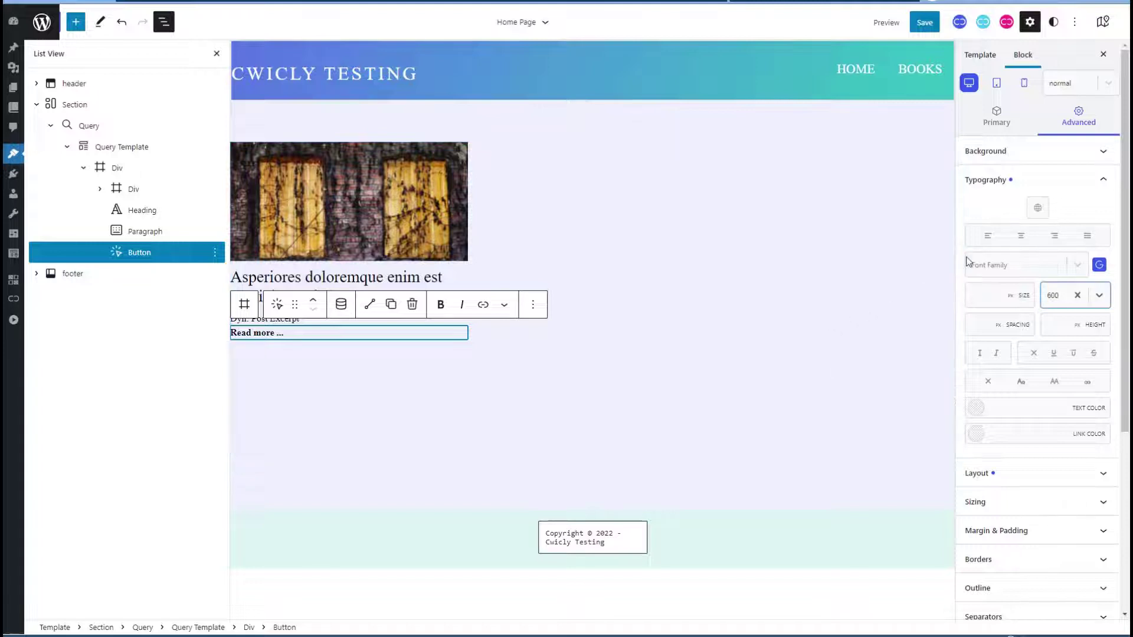
# Step: Set the "Read more ..." button's top and bottom margins to 10 px
pyautogui.click(1066, 185)
pyautogui.click(1053, 271)
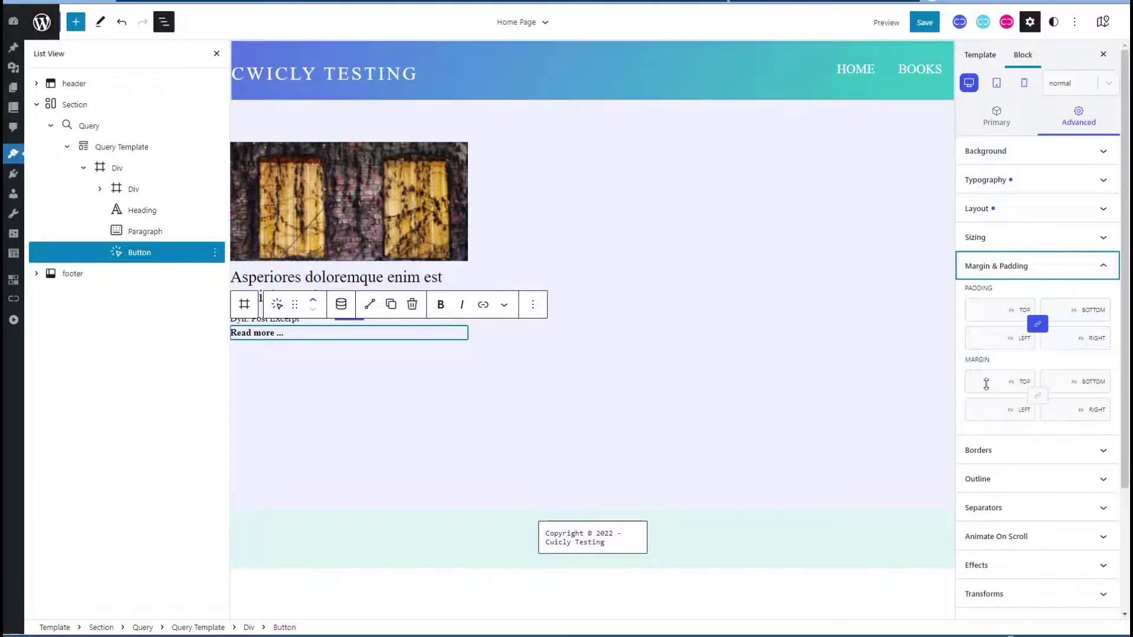
pyautogui.click(986, 384)
pyautogui.write('10')
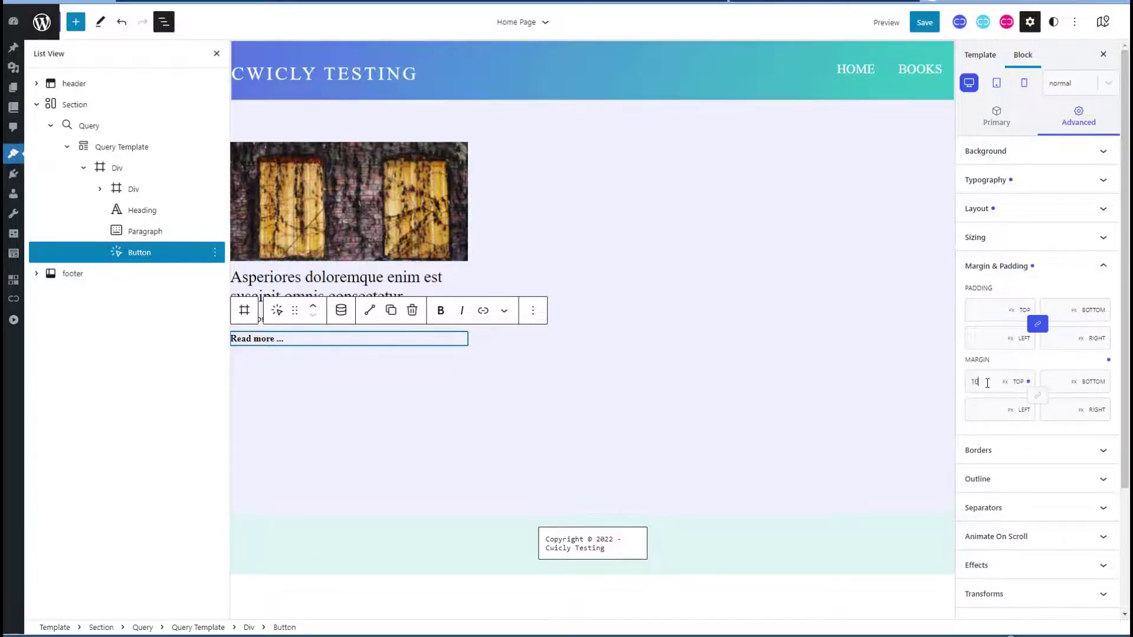
pyautogui.click(1054, 377)
pyautogui.write('10')
# Step: Turn off inheriting the query from the URL for the Query block and set its post type to Posts
pyautogui.click(372, 184)
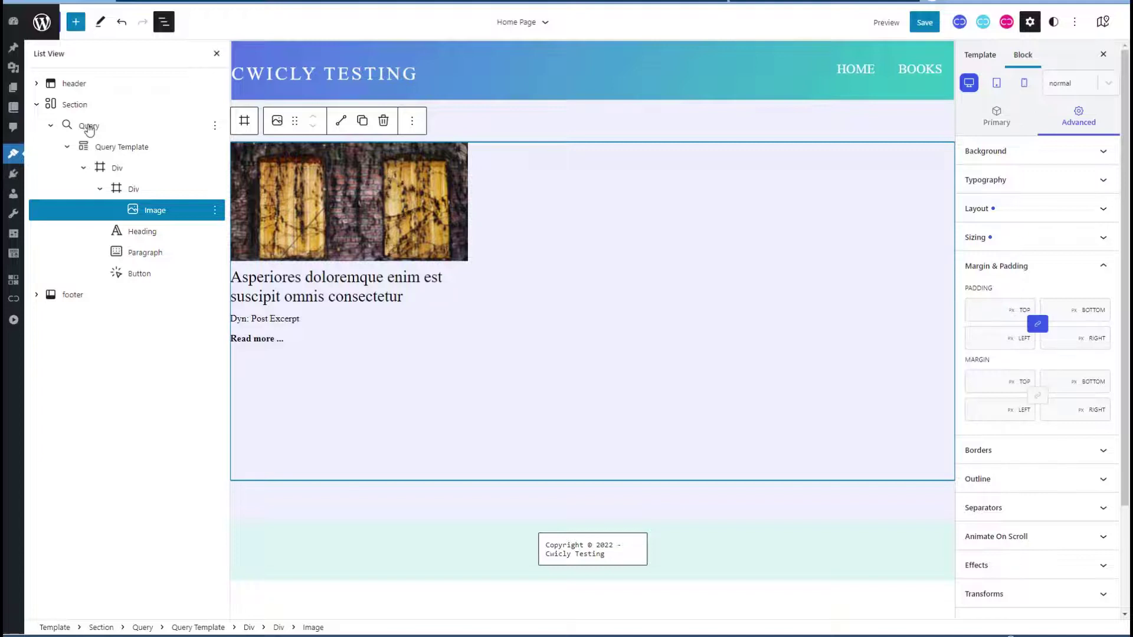
pyautogui.click(88, 127)
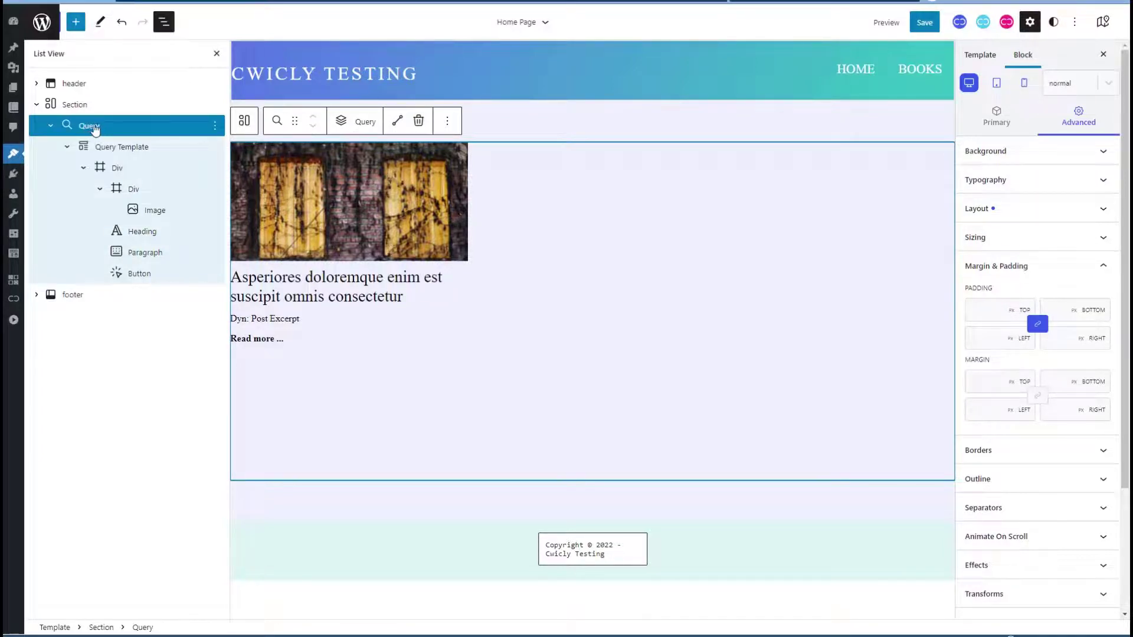
pyautogui.click(997, 121)
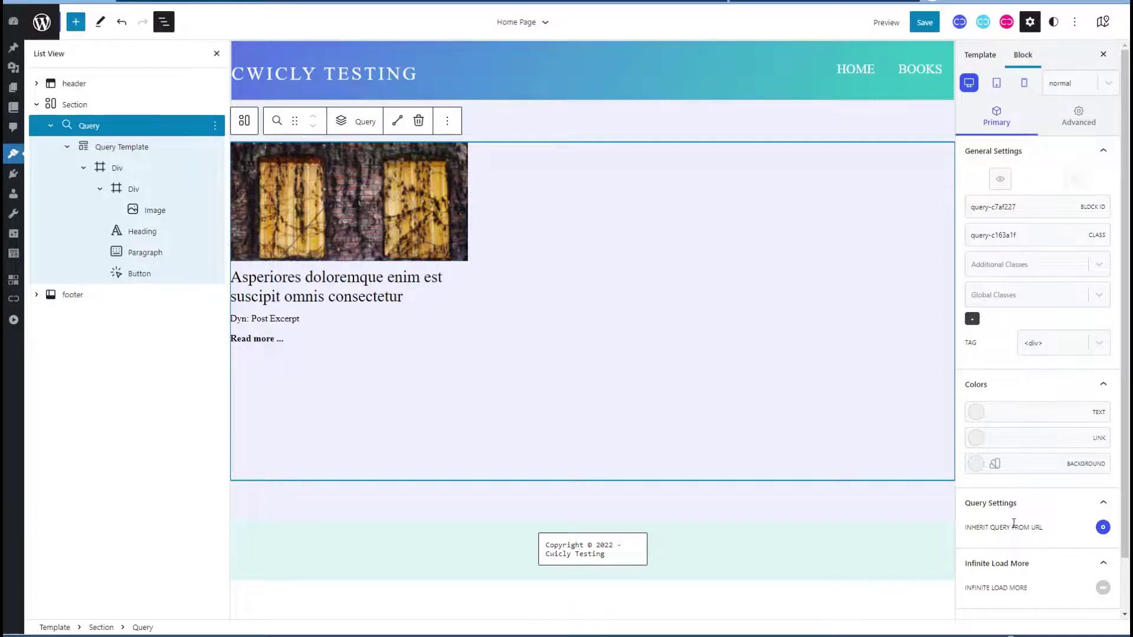
pyautogui.click(1103, 527)
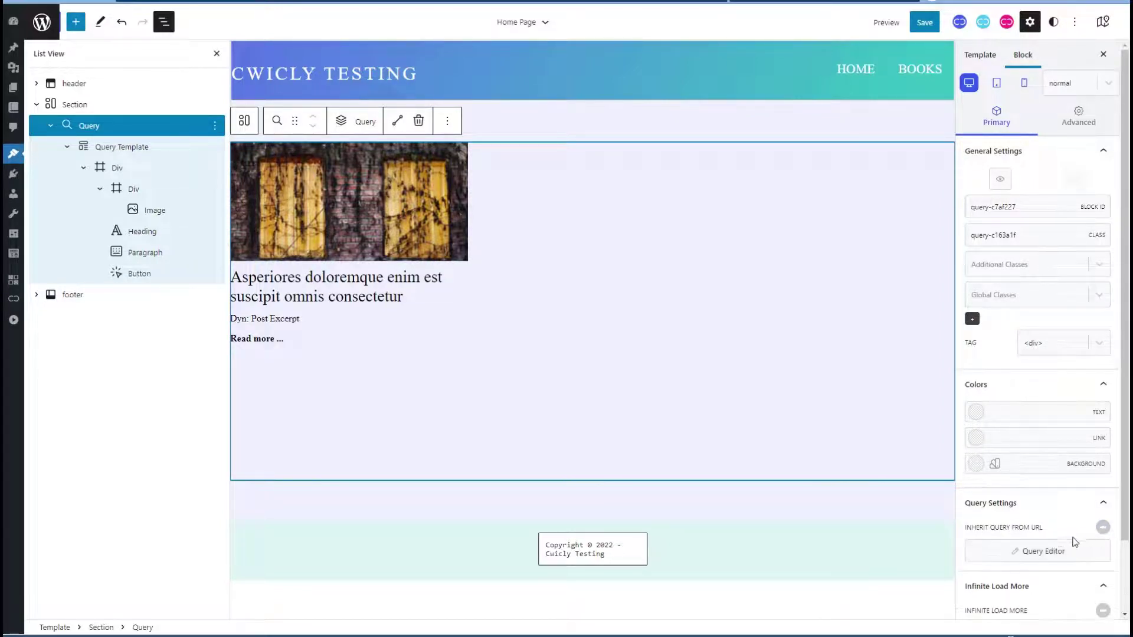
pyautogui.click(1040, 550)
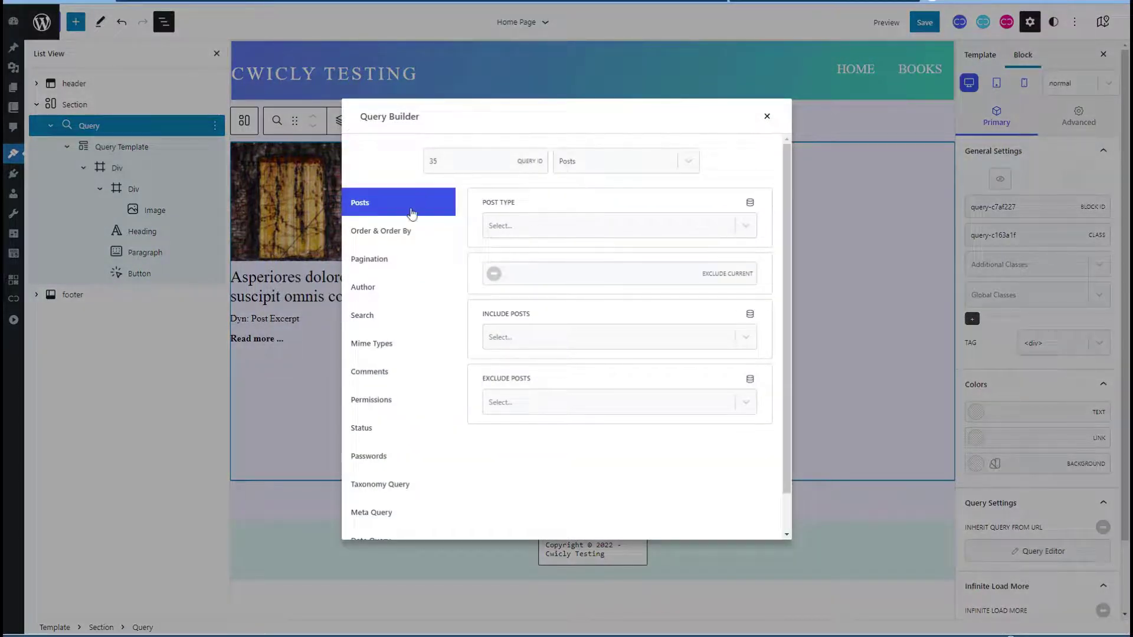
pyautogui.click(552, 230)
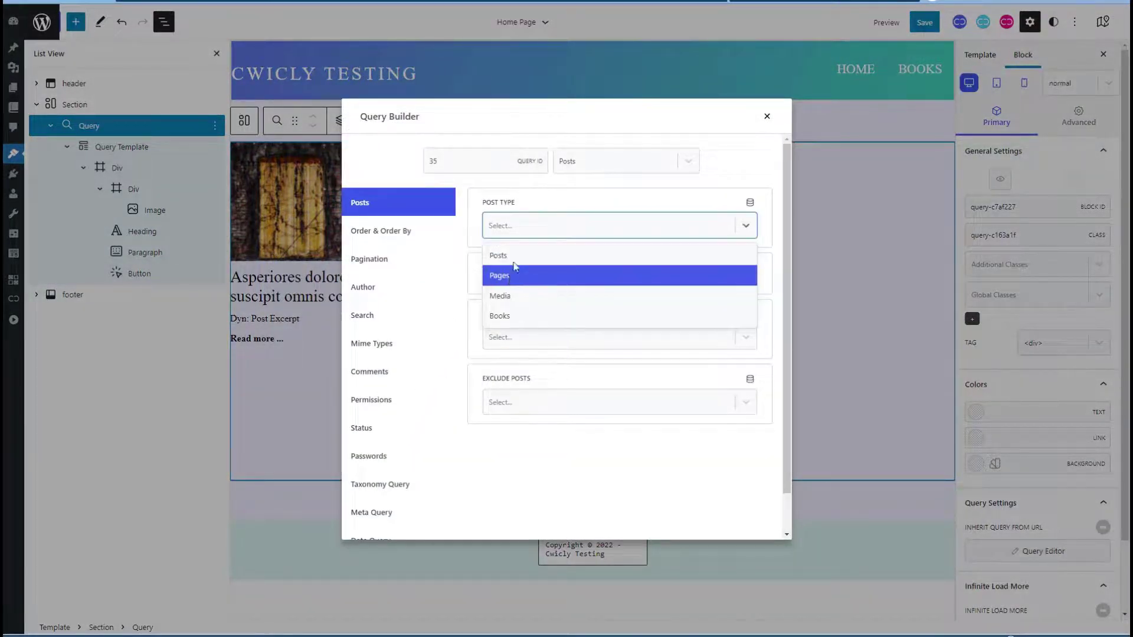
pyautogui.click(523, 257)
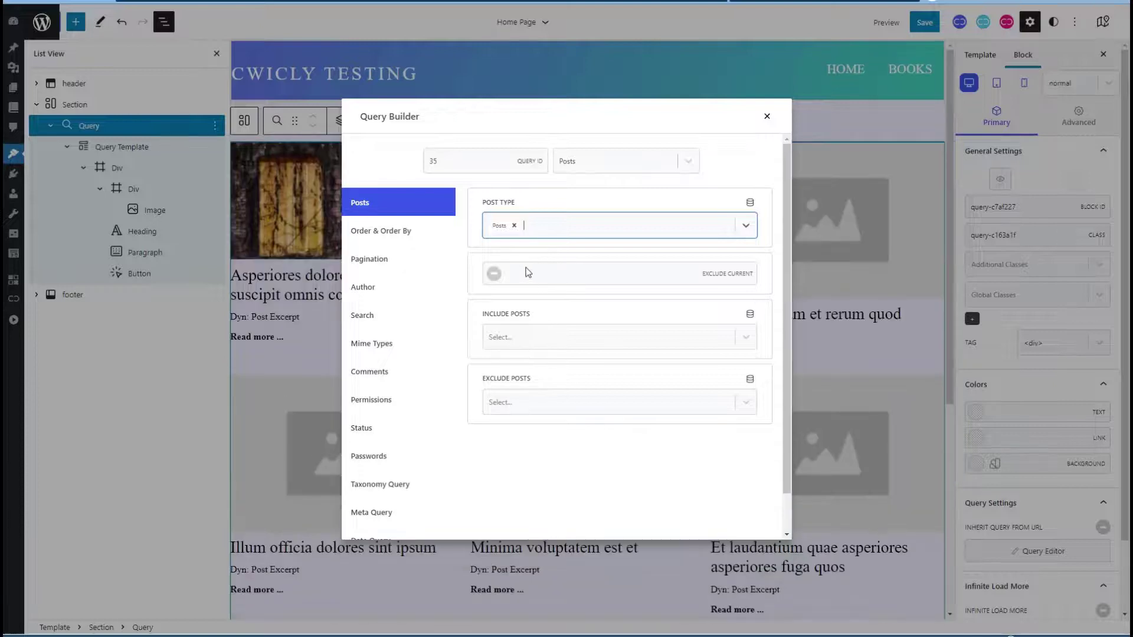
# Step: Limit the query's pagination to 6 items per page and close the query builder
pyautogui.click(417, 231)
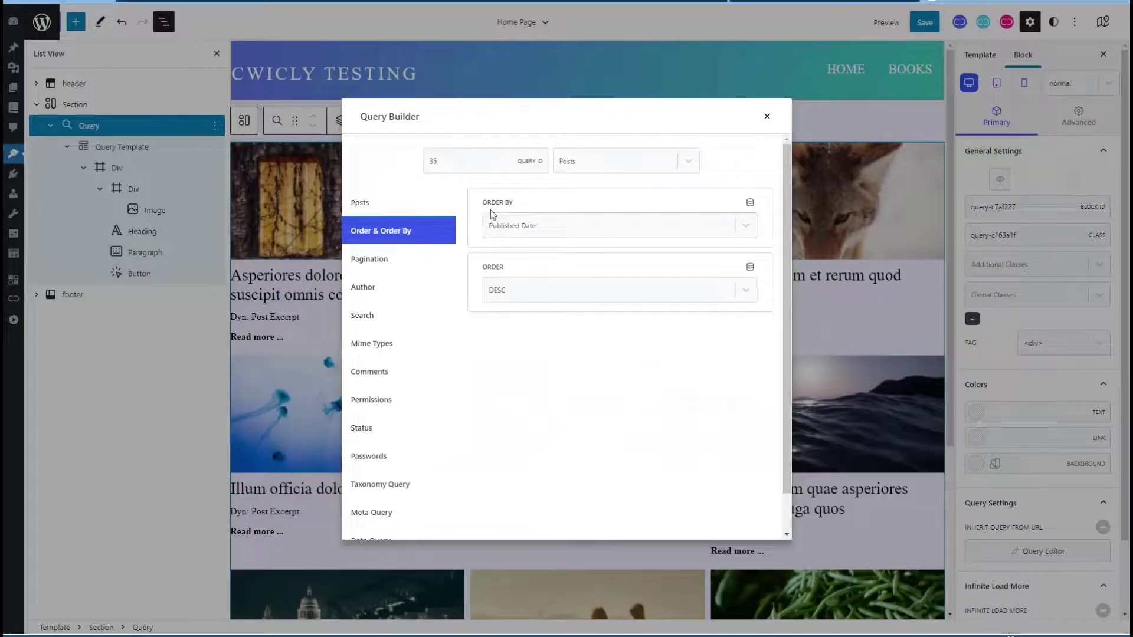
pyautogui.click(377, 260)
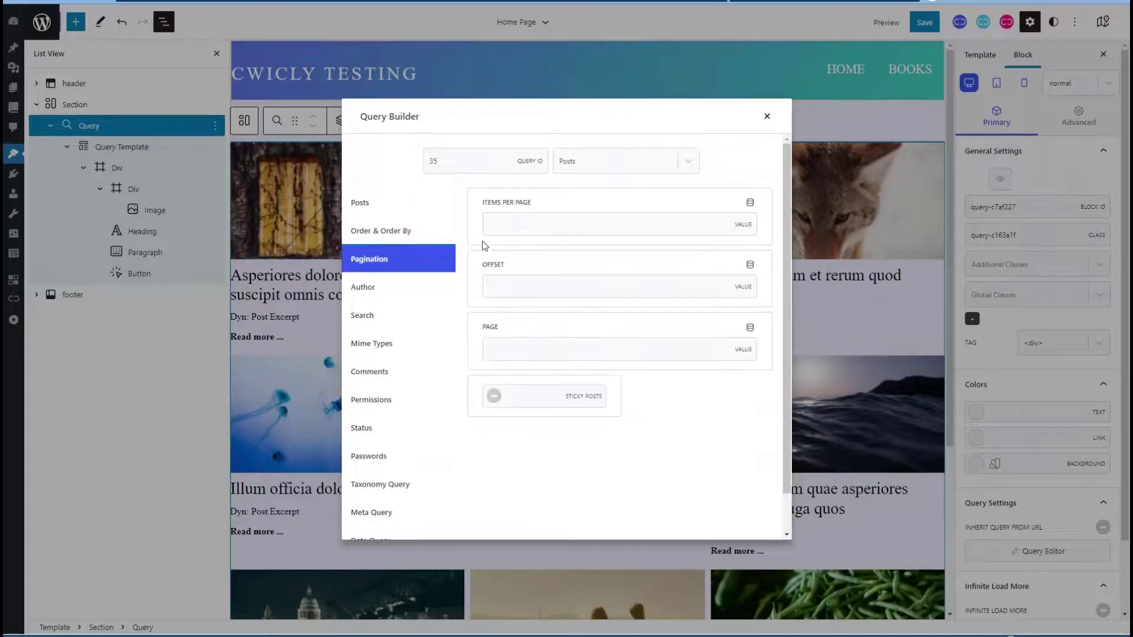
pyautogui.click(503, 220)
pyautogui.write('6')
pyautogui.scroll(-1, 416, 321)
pyautogui.scroll(1, 413, 326)
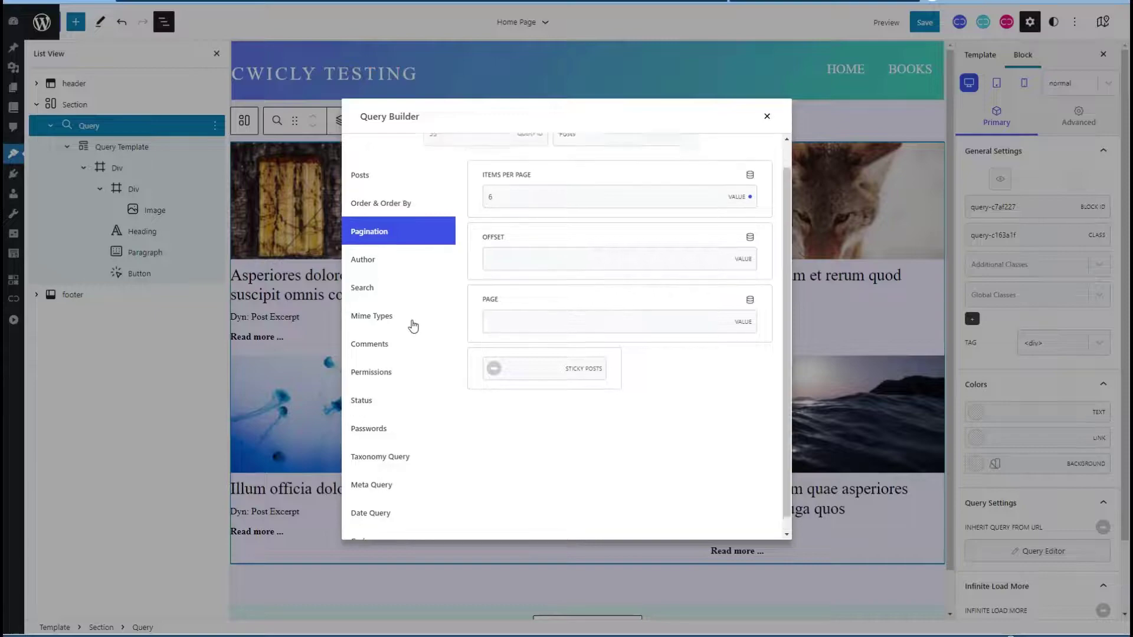
pyautogui.click(767, 117)
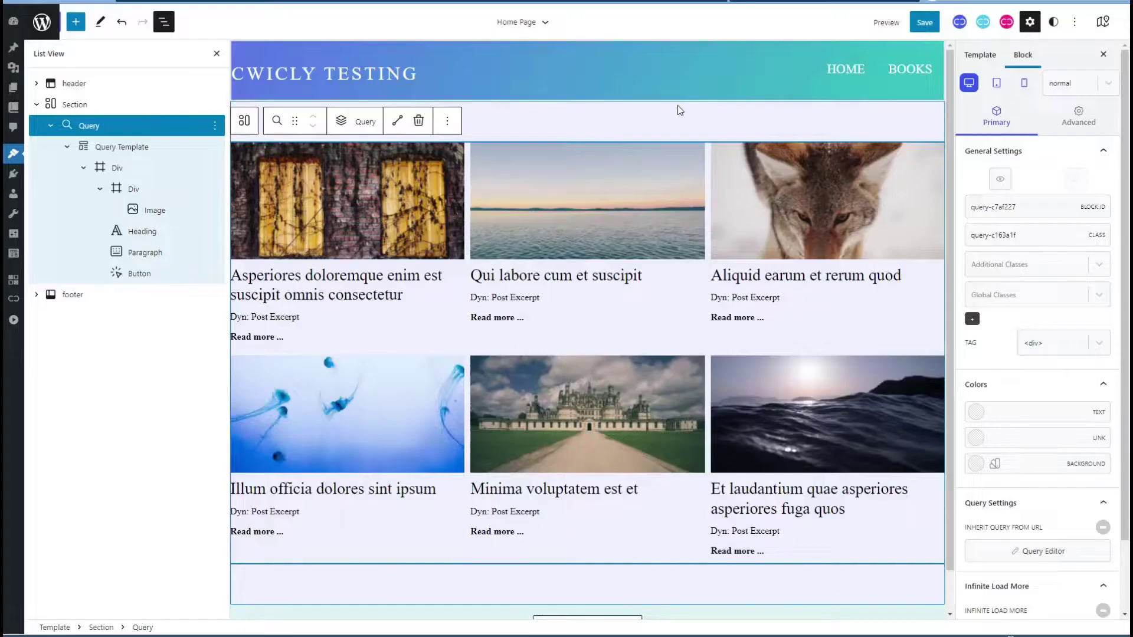
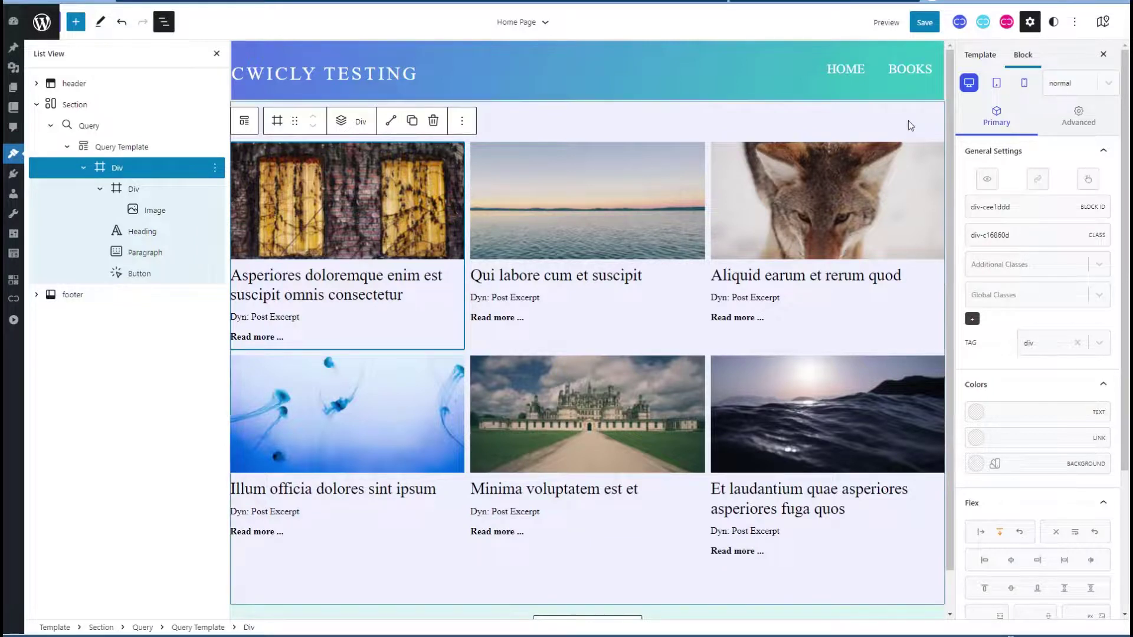
# Step: Set the background of the post card Div inside the Query Template to the white palette colour in its advanced settings
pyautogui.click(1080, 119)
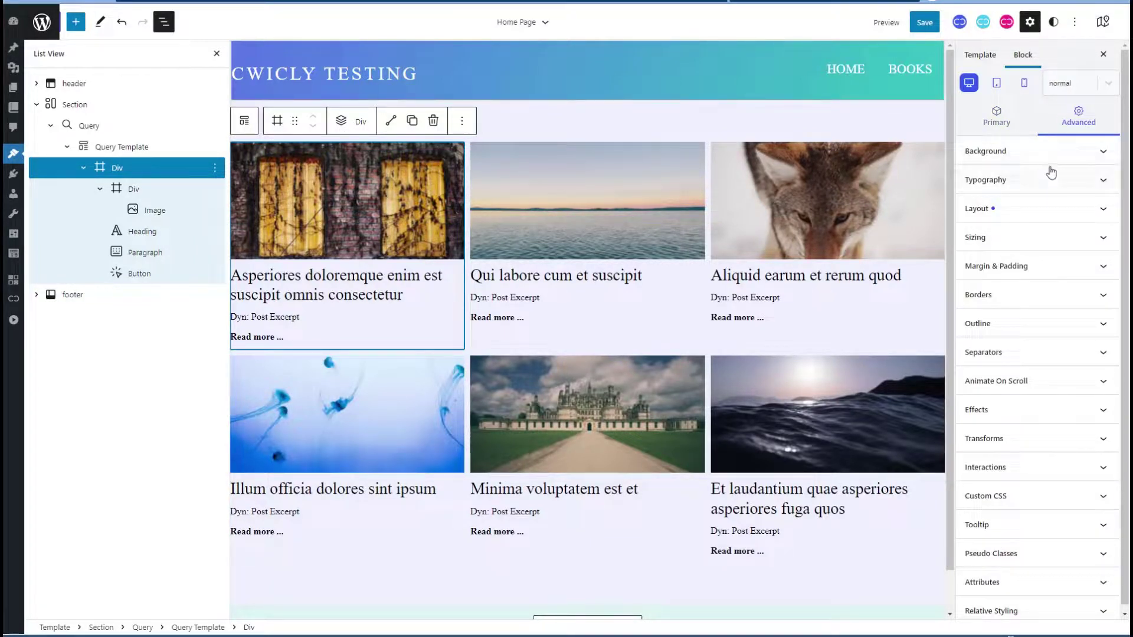
pyautogui.click(1106, 153)
pyautogui.click(977, 181)
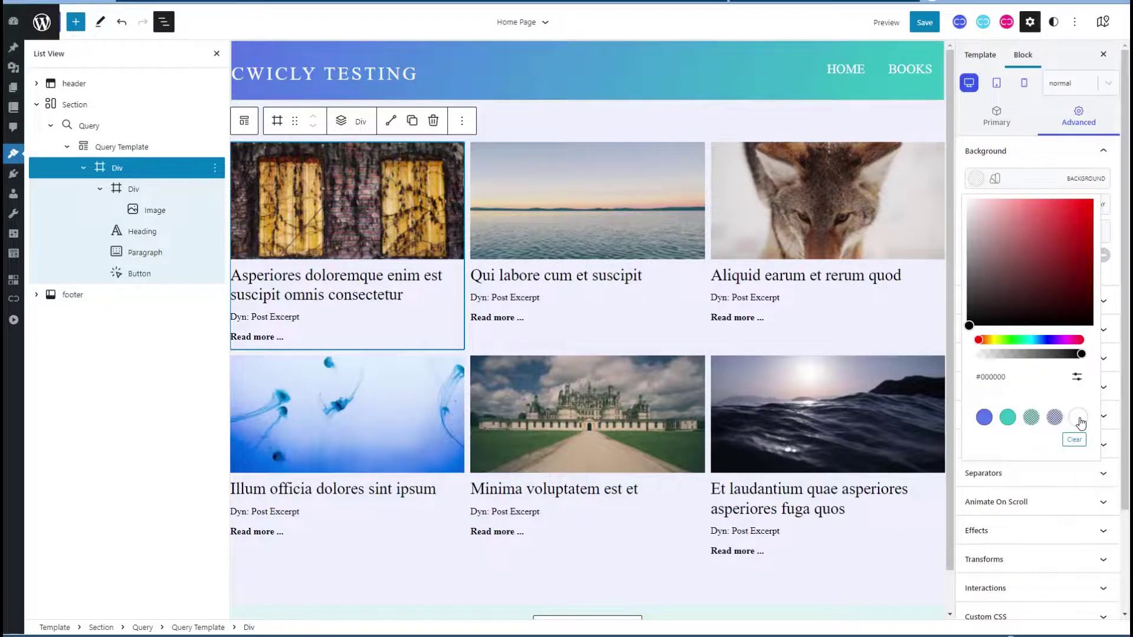
pyautogui.click(1079, 419)
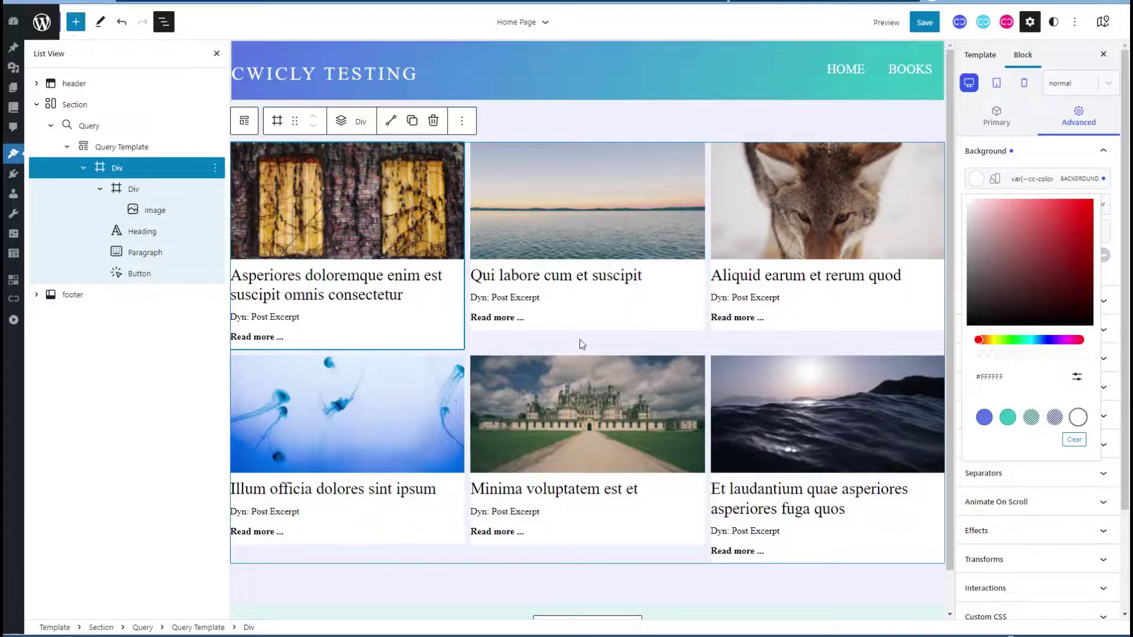
pyautogui.click(1041, 151)
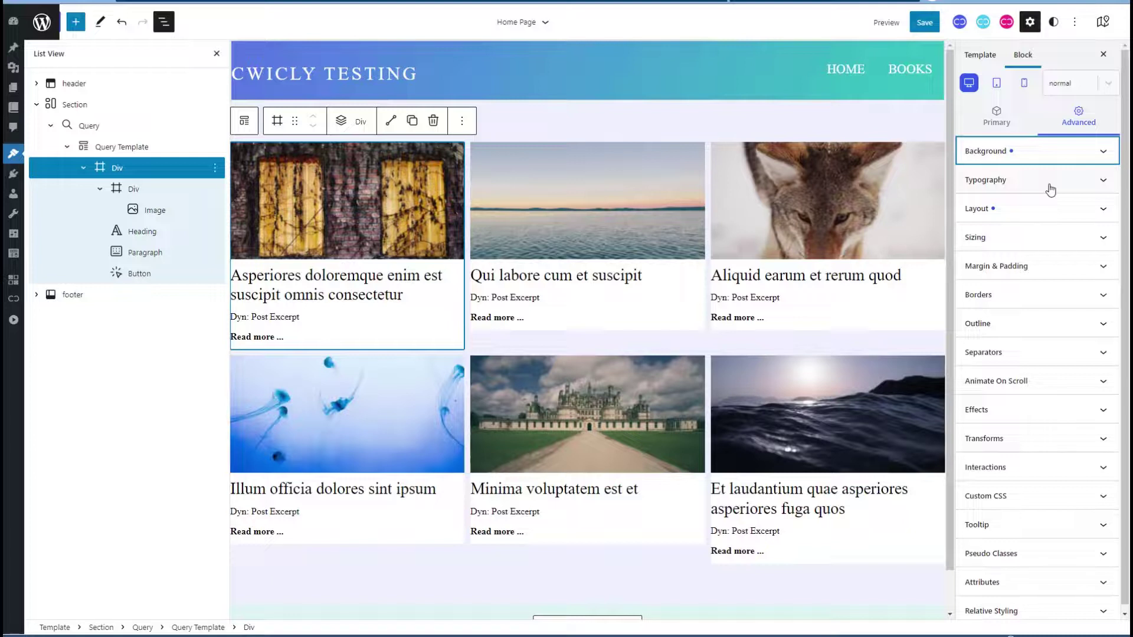
# Step: Round all corners of the post card Div with a 4 px border radius
pyautogui.click(1031, 299)
pyautogui.click(981, 338)
pyautogui.write('4')
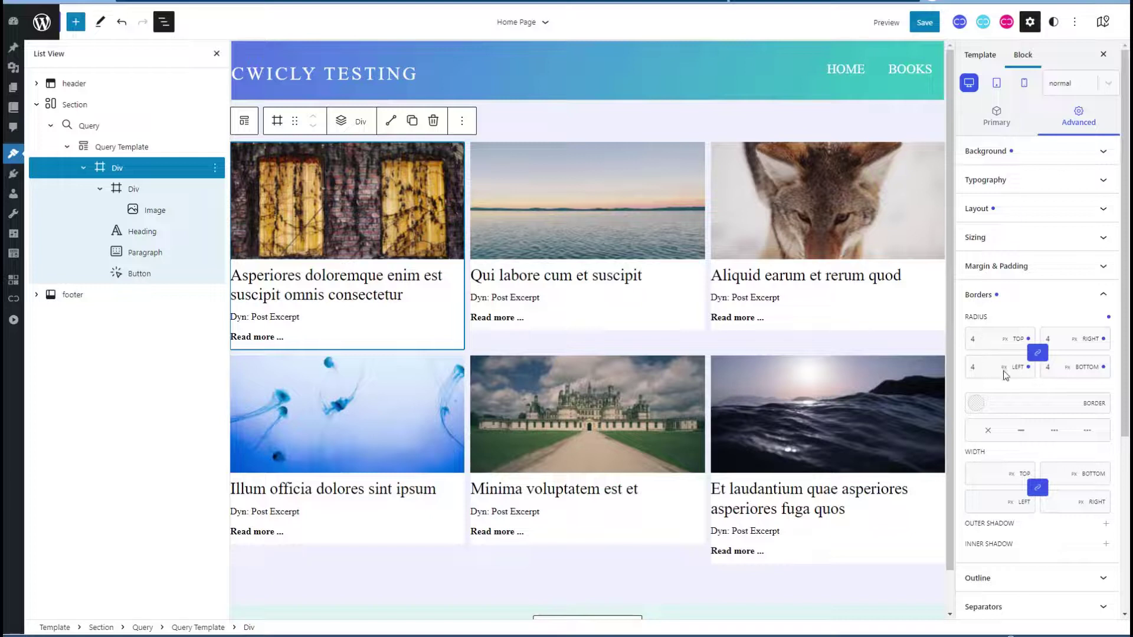
pyautogui.click(1015, 237)
pyautogui.click(1014, 238)
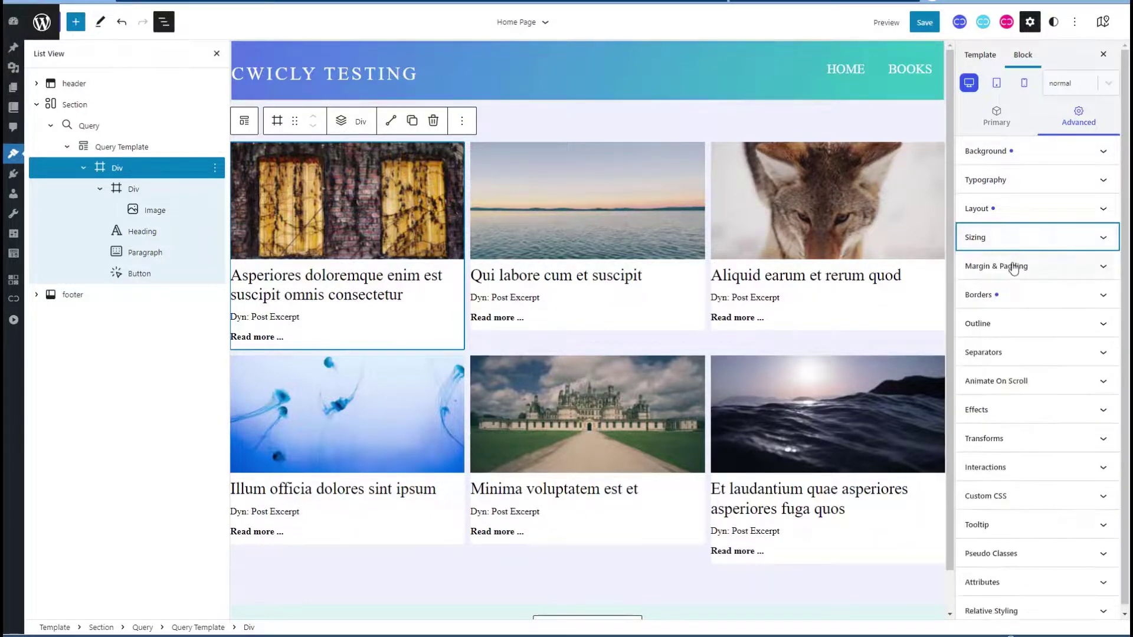
# Step: Apply 10 px of padding to all sides of the post card Div
pyautogui.click(1013, 266)
pyautogui.click(995, 311)
pyautogui.write('10')
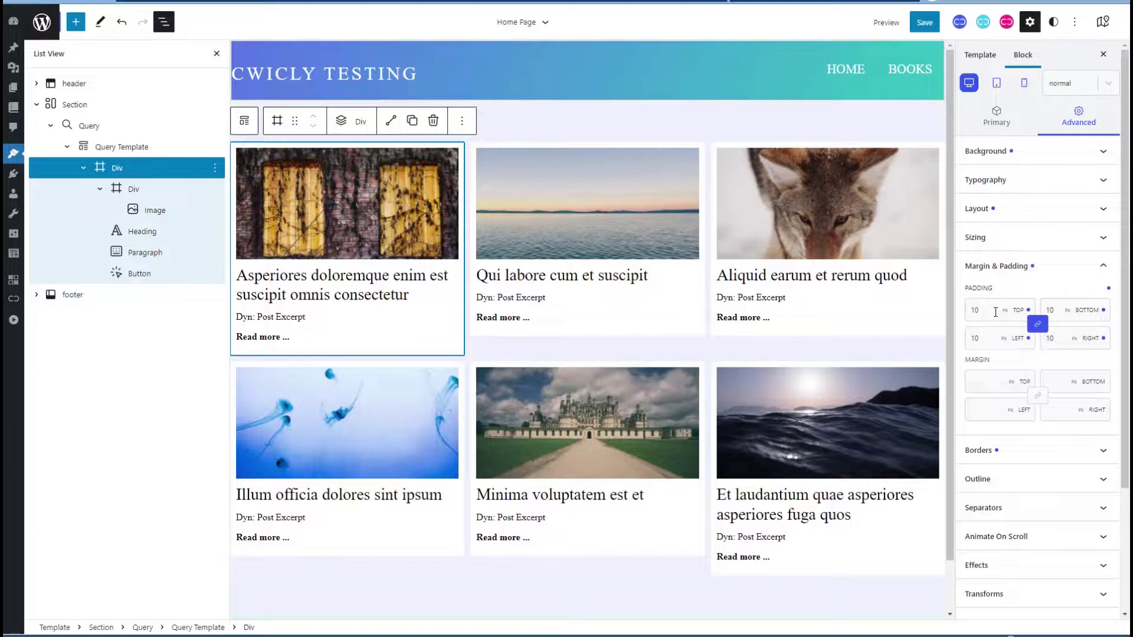
# Step: Set the post card Div's minimum height to 100%
pyautogui.click(983, 238)
pyautogui.click(977, 296)
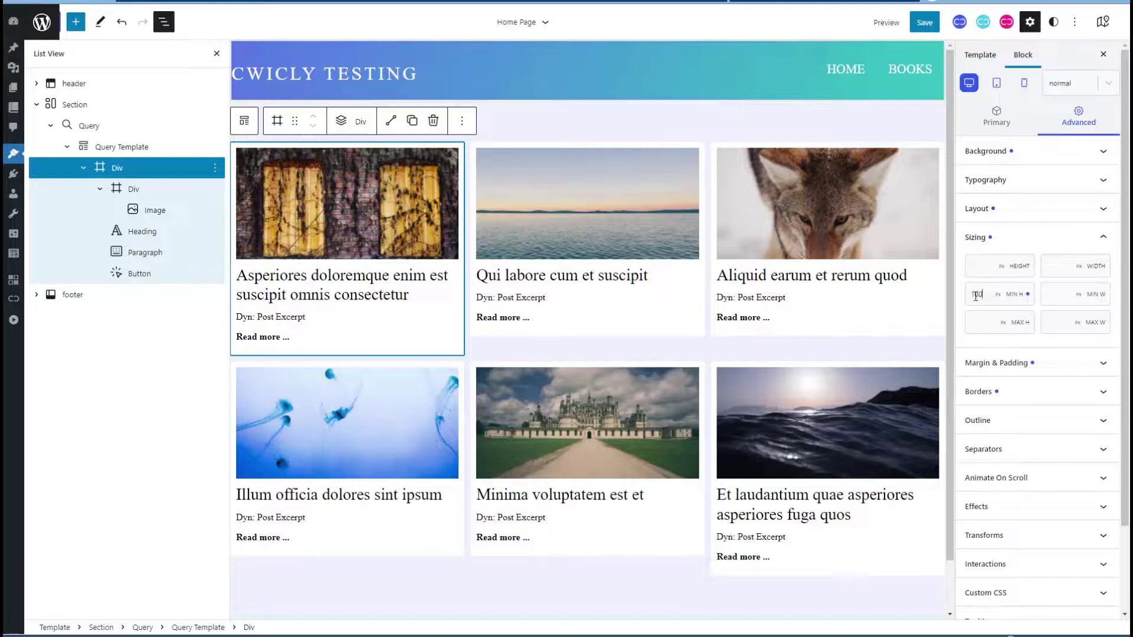
pyautogui.click(998, 294)
pyautogui.click(1004, 313)
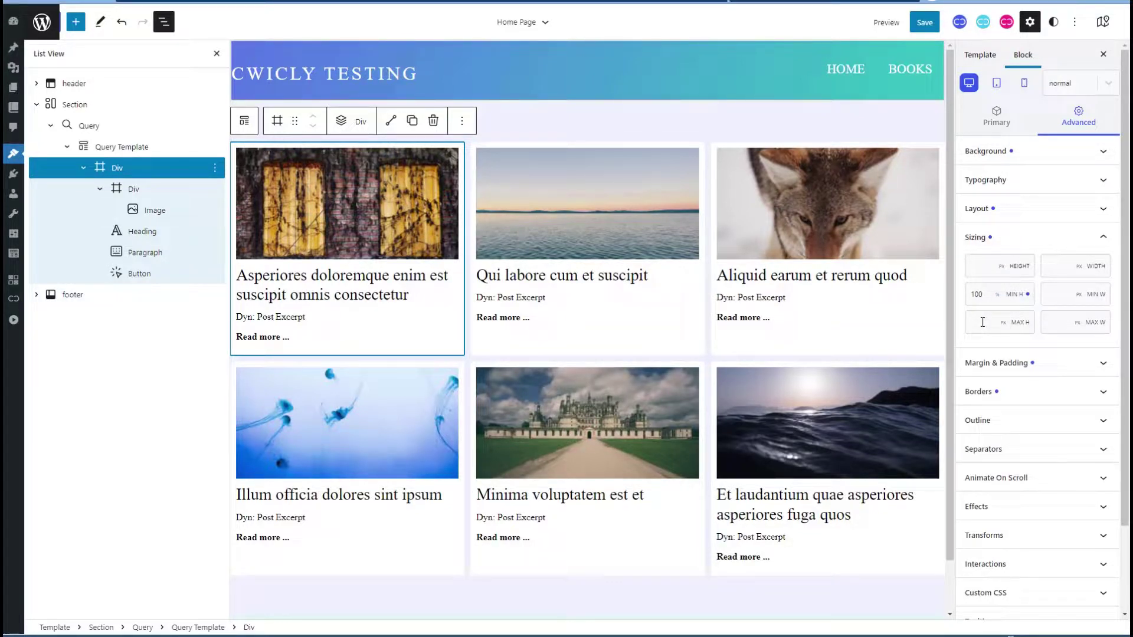
# Step: Set the post card Div's maximum height to 100%
pyautogui.click(983, 322)
pyautogui.write('1')
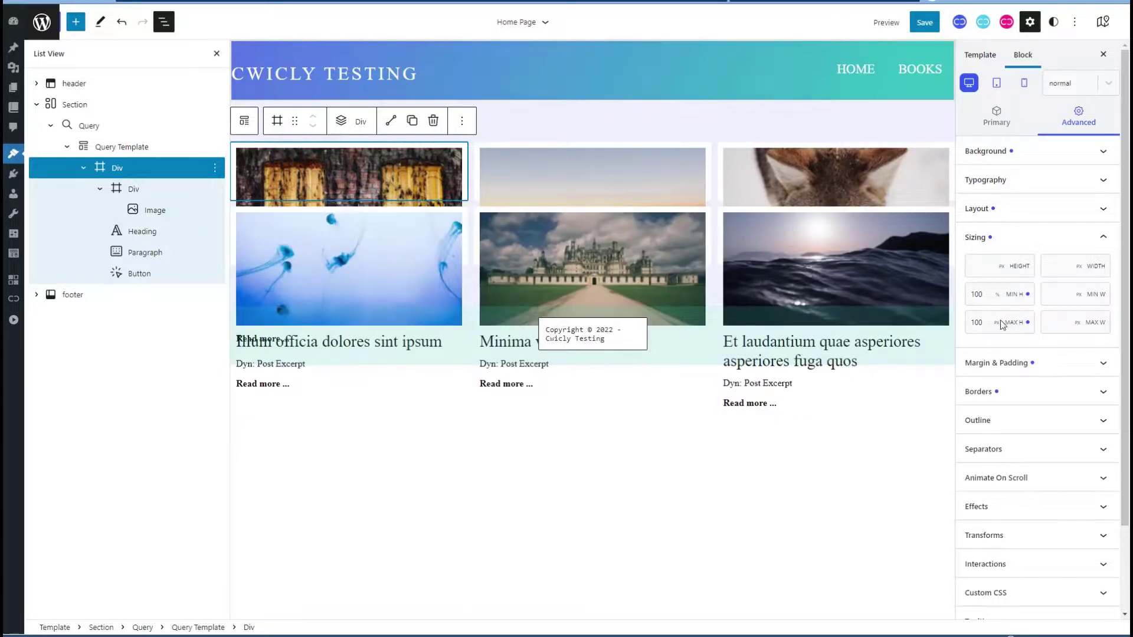
pyautogui.write('00')
pyautogui.click(997, 322)
pyautogui.click(999, 341)
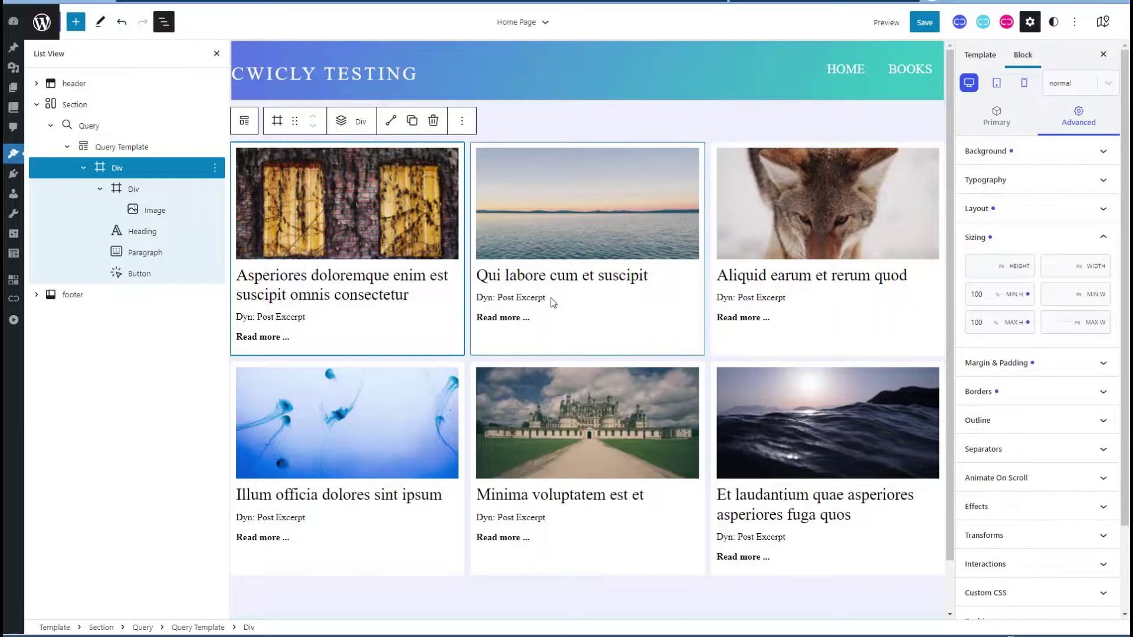
pyautogui.scroll(-1, 555, 302)
pyautogui.scroll(1, 555, 302)
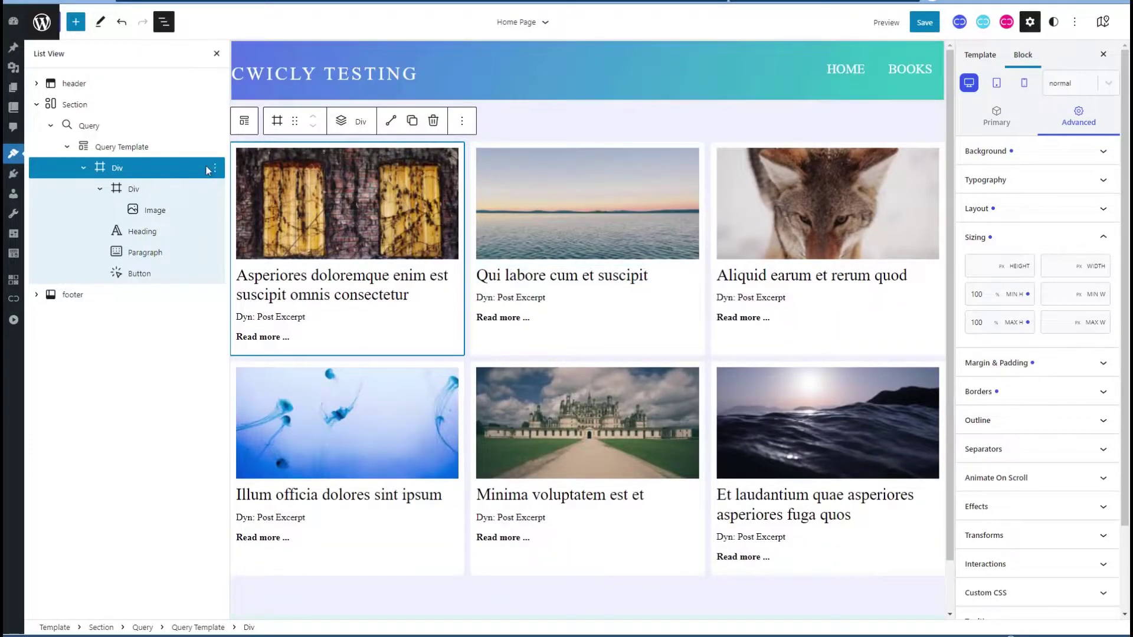
# Step: Enable infinite load more on the Query block and make it load posts on Scroll
pyautogui.click(90, 127)
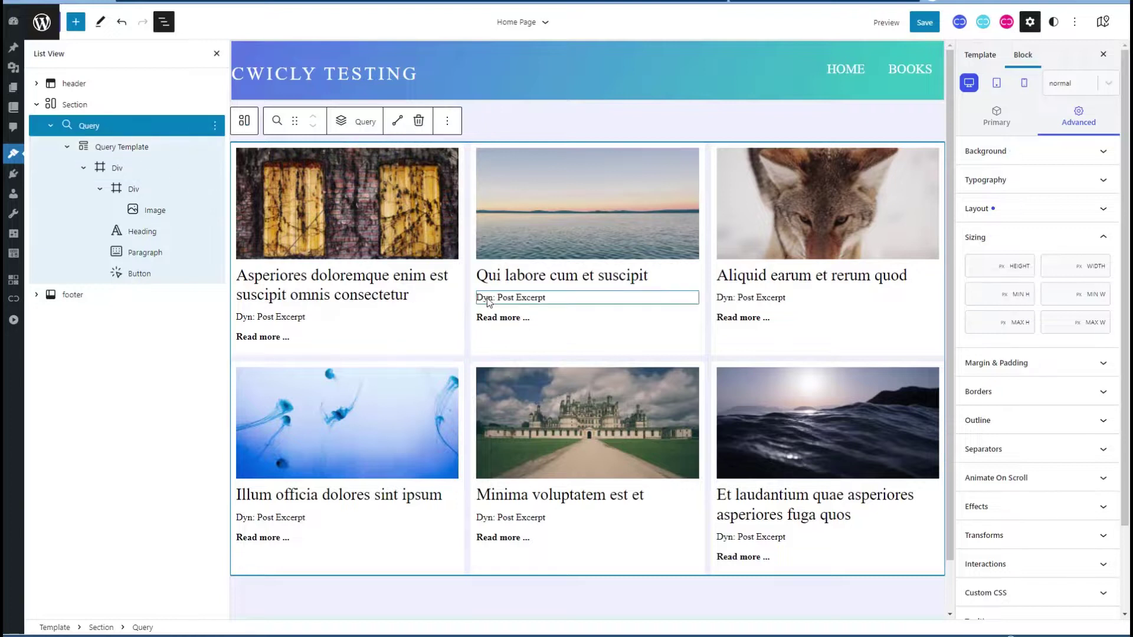
pyautogui.click(998, 121)
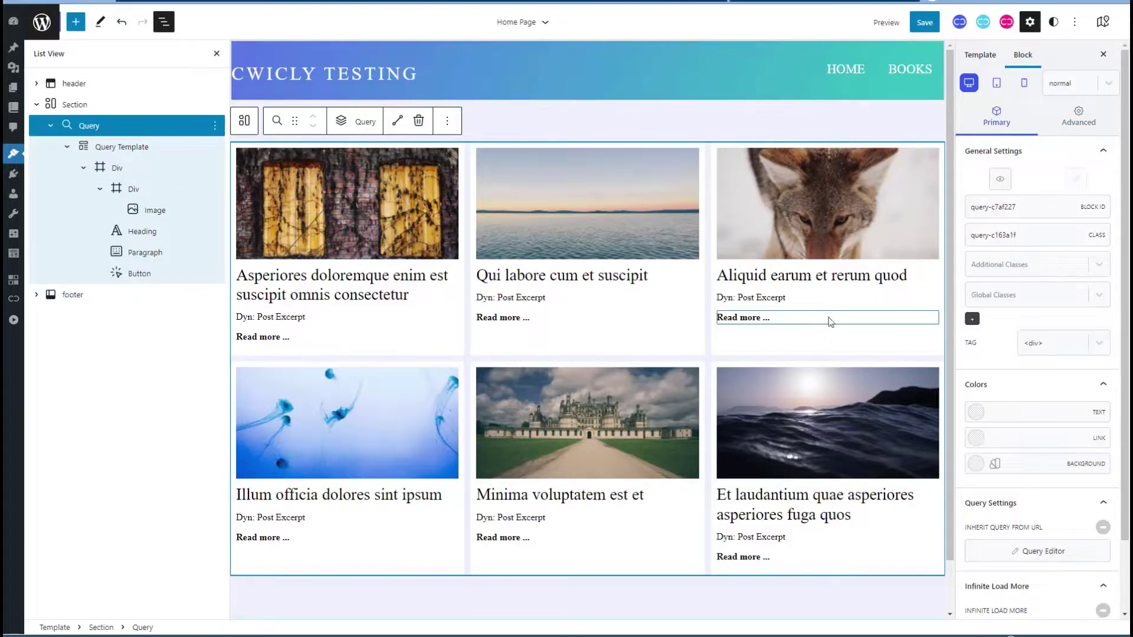
pyautogui.scroll(-1, 1033, 550)
pyautogui.scroll(-1, 1033, 550)
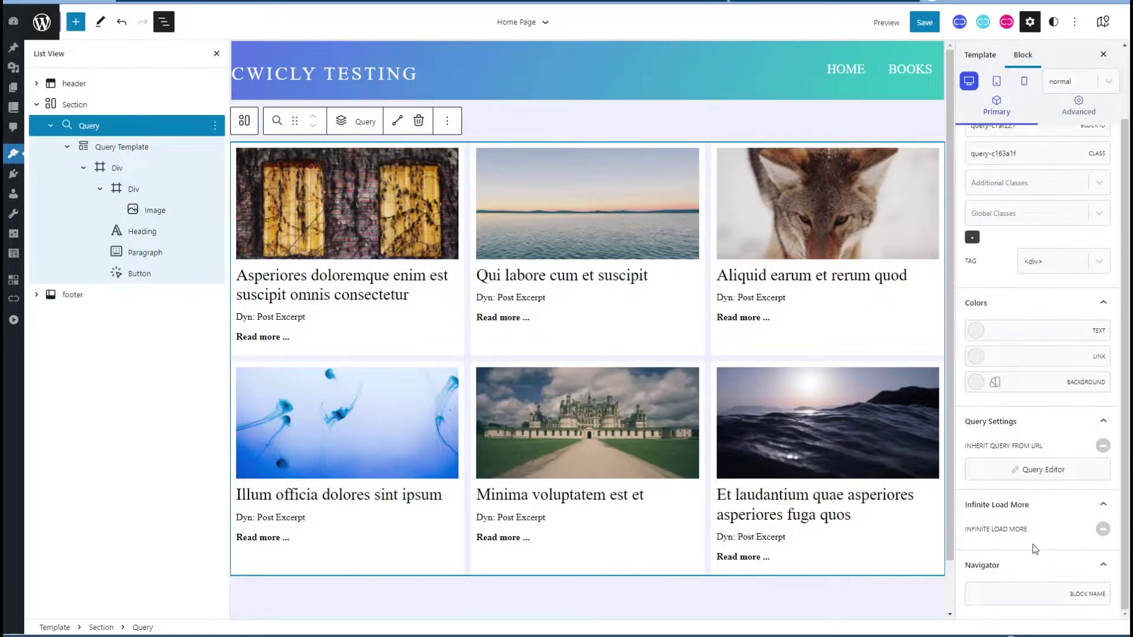
pyautogui.click(1103, 529)
pyautogui.click(1069, 549)
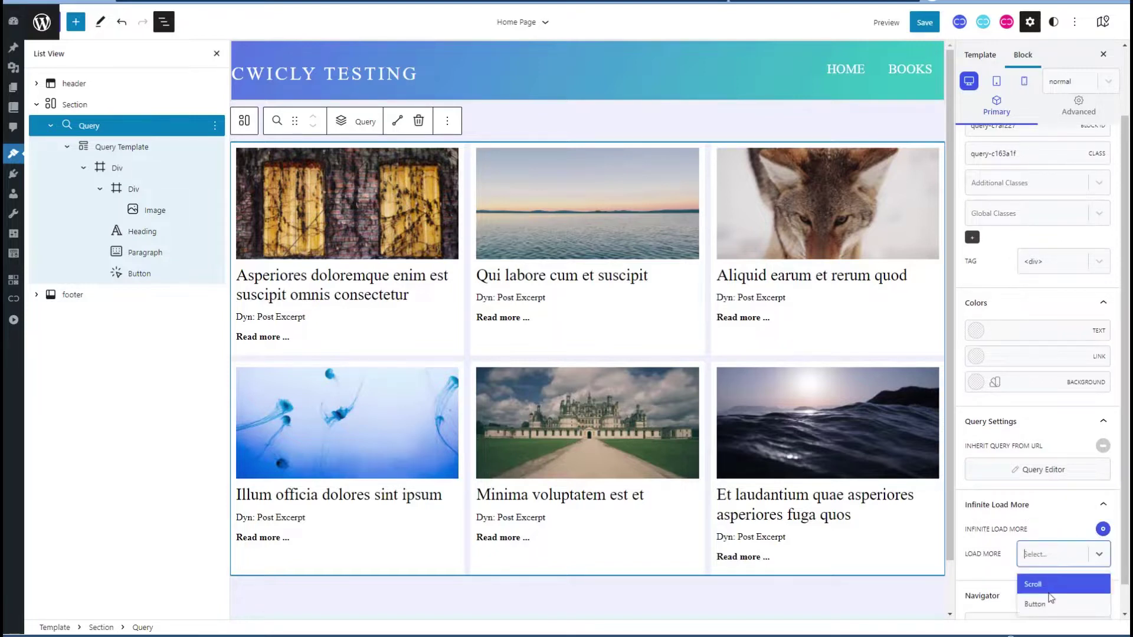
pyautogui.click(1051, 584)
pyautogui.scroll(-2, 1049, 549)
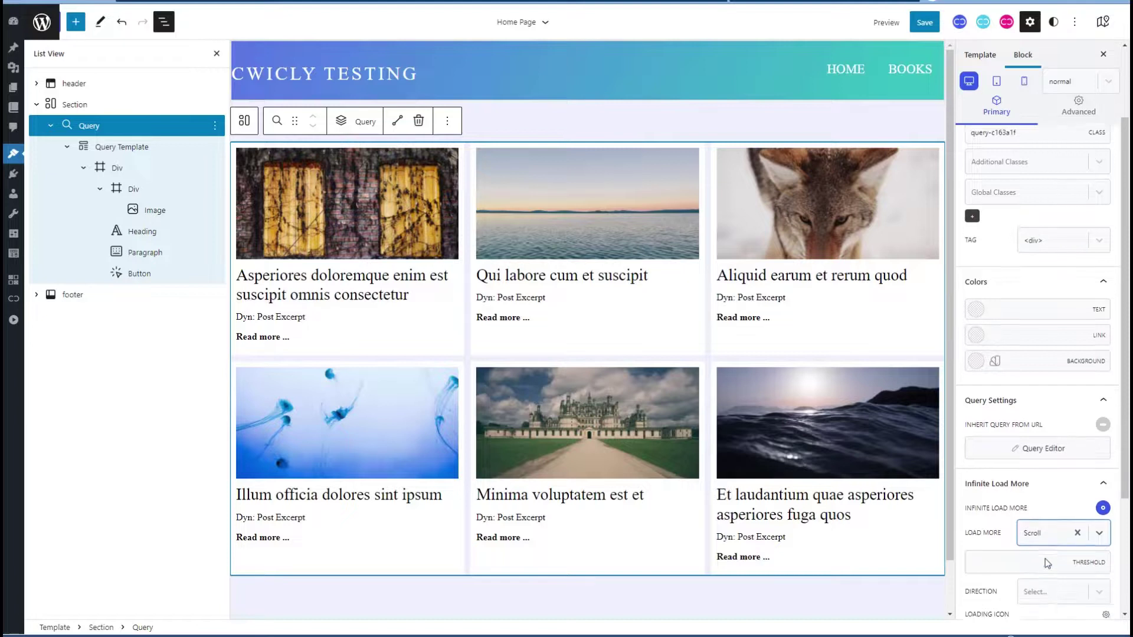
# Step: Set the infinite load threshold to 25 and save the changes to the Home Page template and the header template part
pyautogui.click(1004, 468)
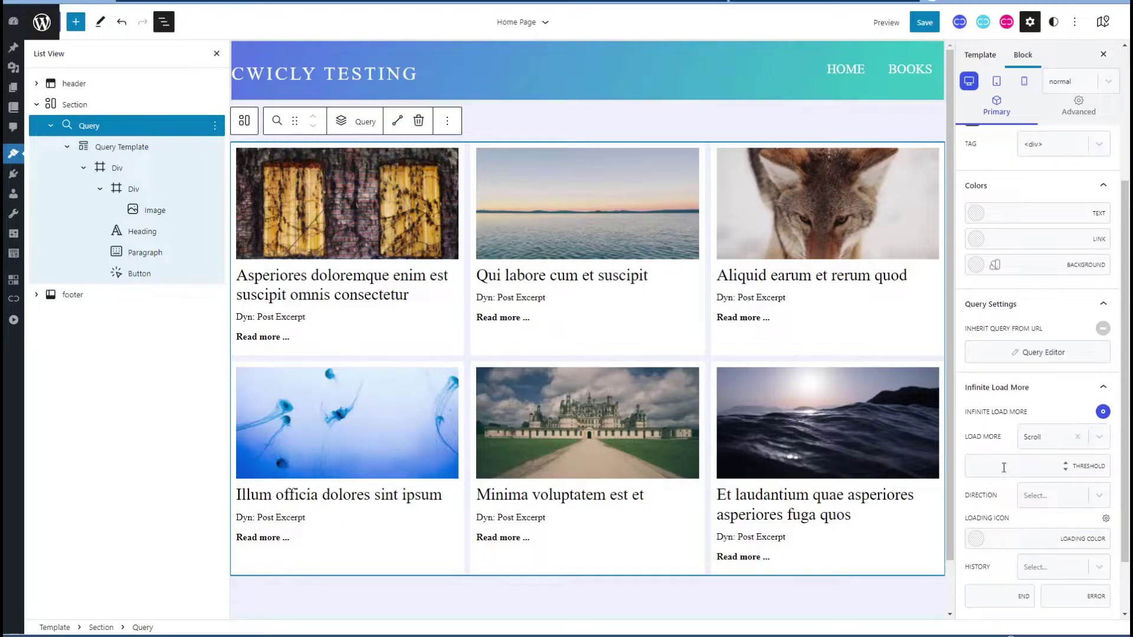
pyautogui.write('25')
pyautogui.scroll(5, 1007, 468)
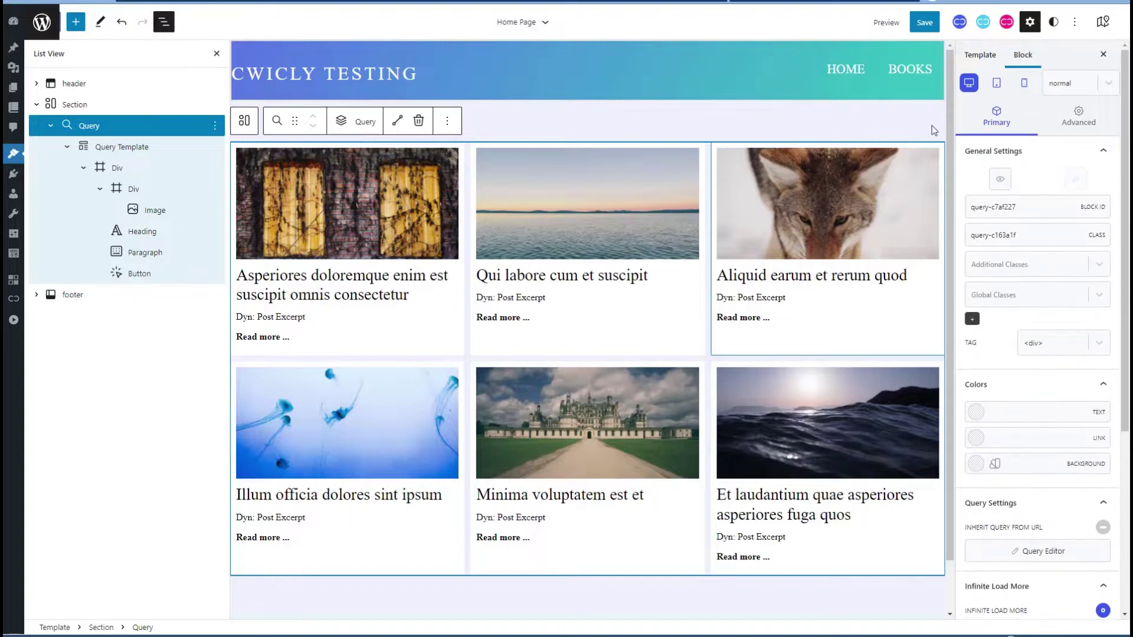
pyautogui.click(925, 22)
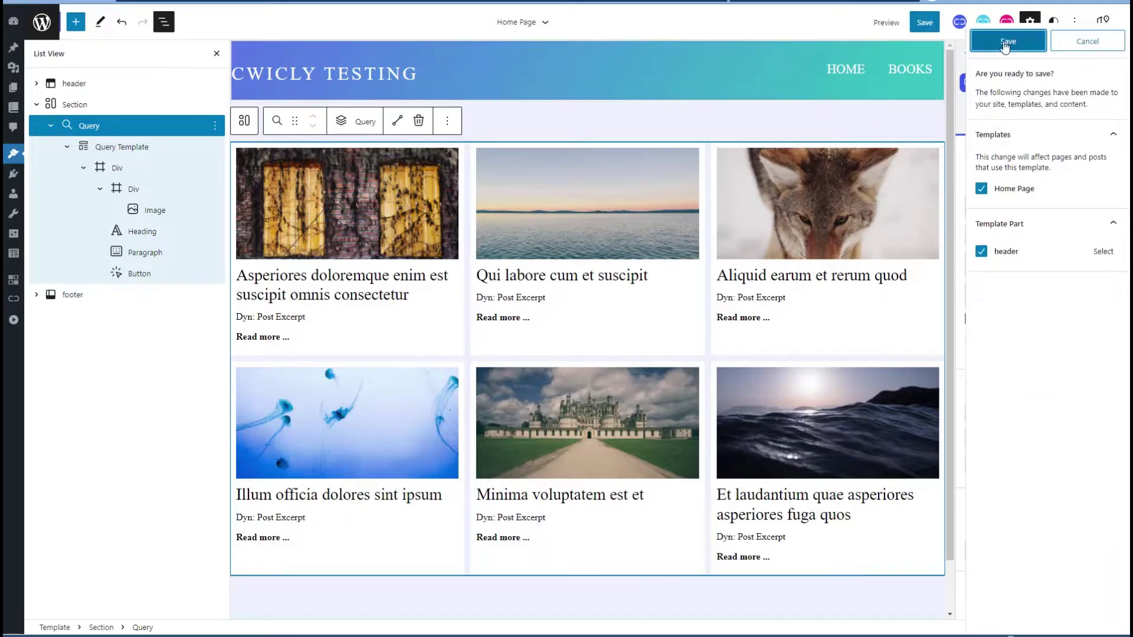
pyautogui.click(1006, 46)
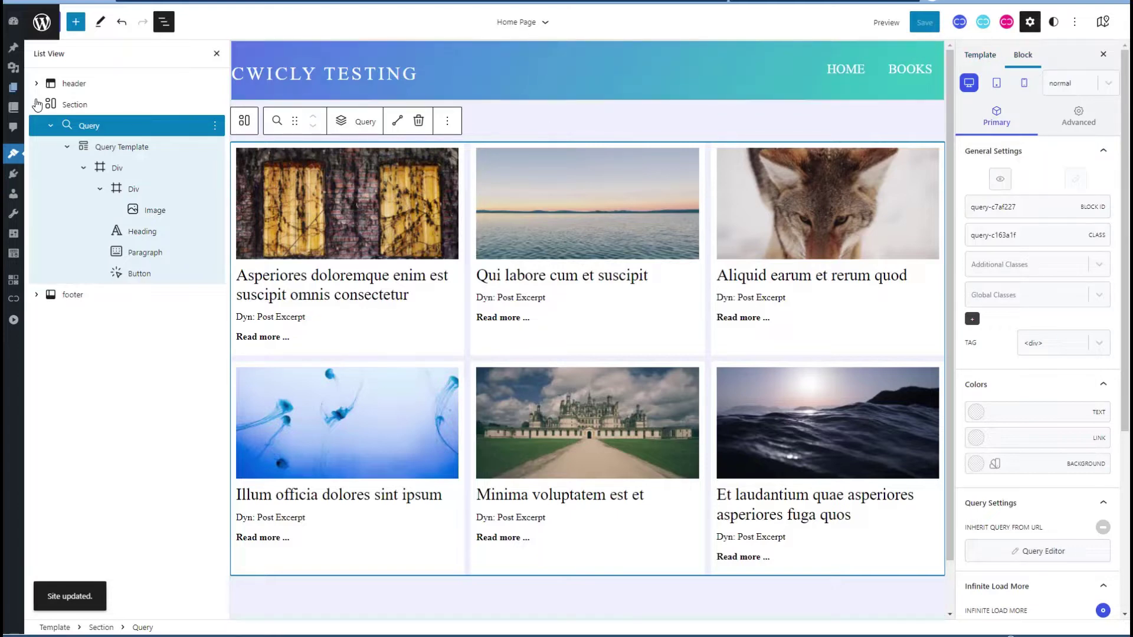
# Step: Leave the editor, open the live Cwicly Testing site and examine how the home page's post cards load while scrolling
pyautogui.click(13, 21)
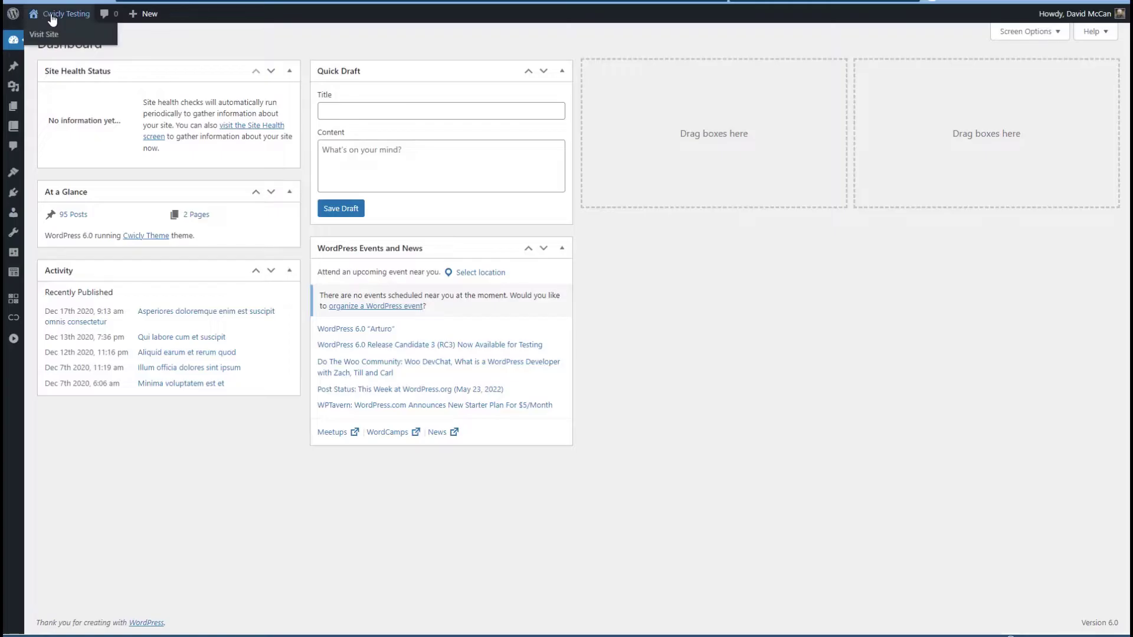
pyautogui.click(70, 18)
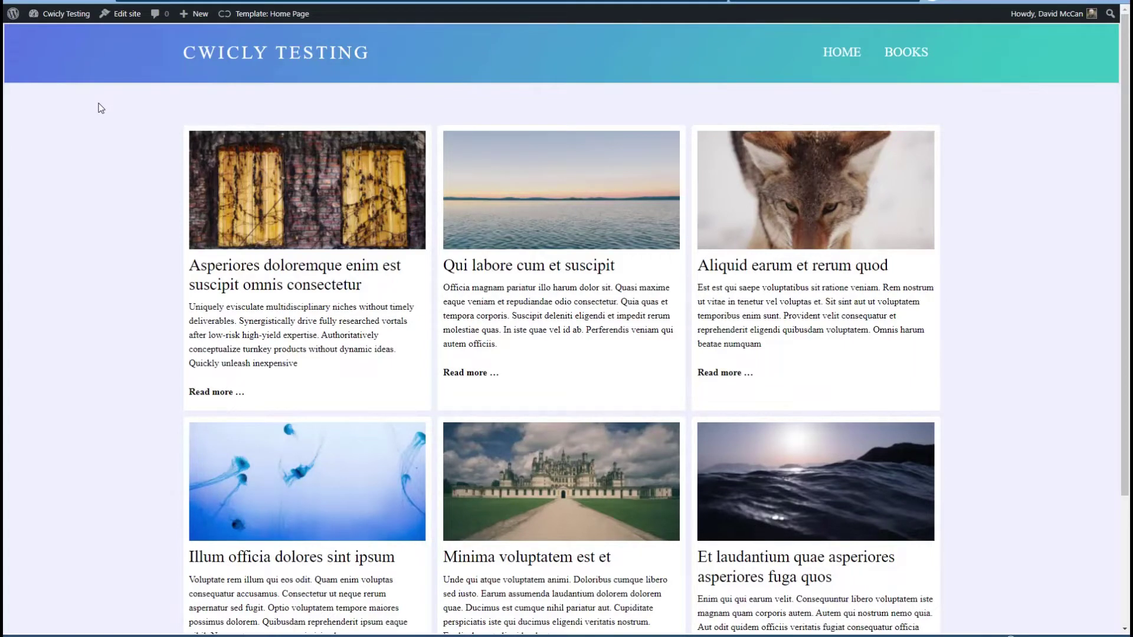
pyautogui.scroll(-5, 101, 108)
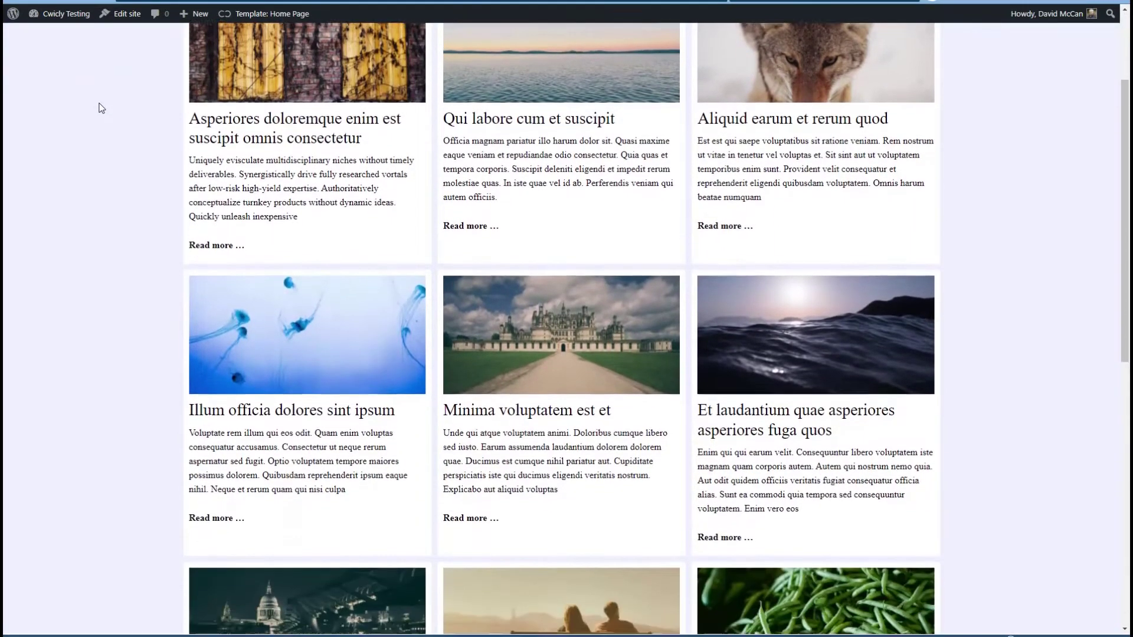
pyautogui.scroll(-5, 100, 108)
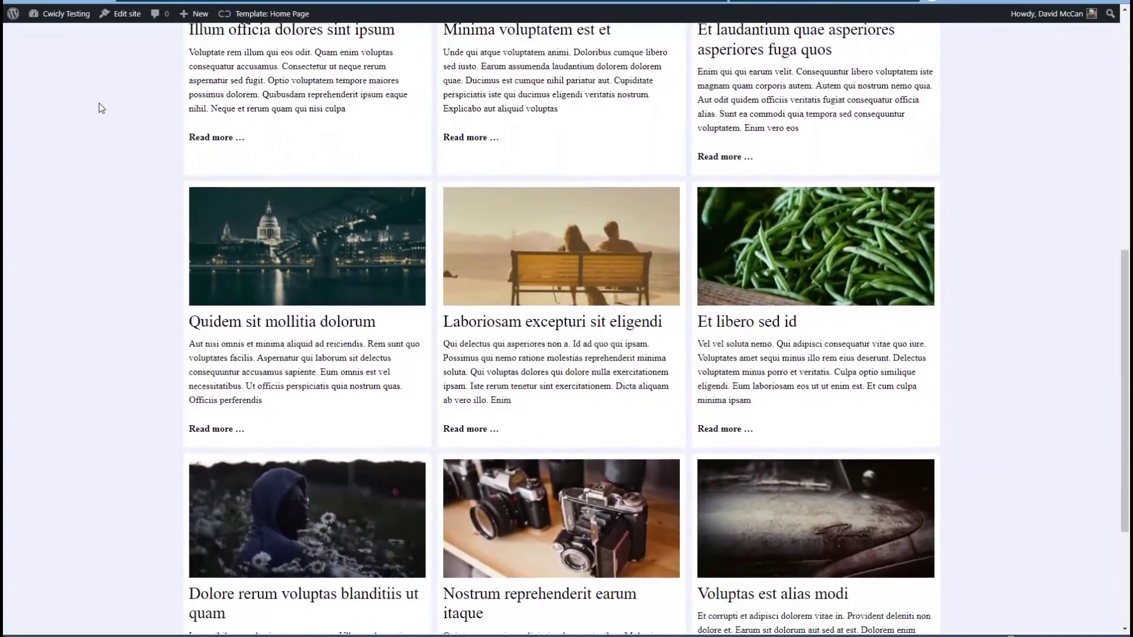